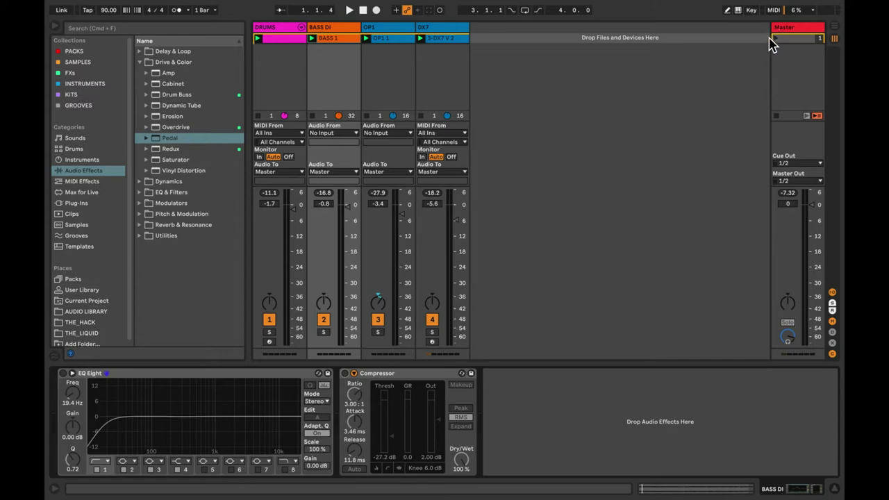
Step: Play the first scene, then solo the BASS DI track and display its effect devices
click(775, 40)
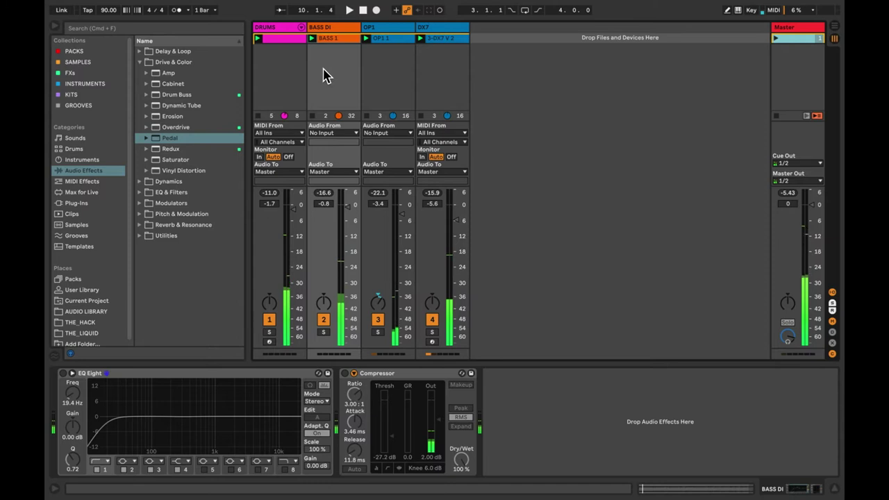
click(331, 40)
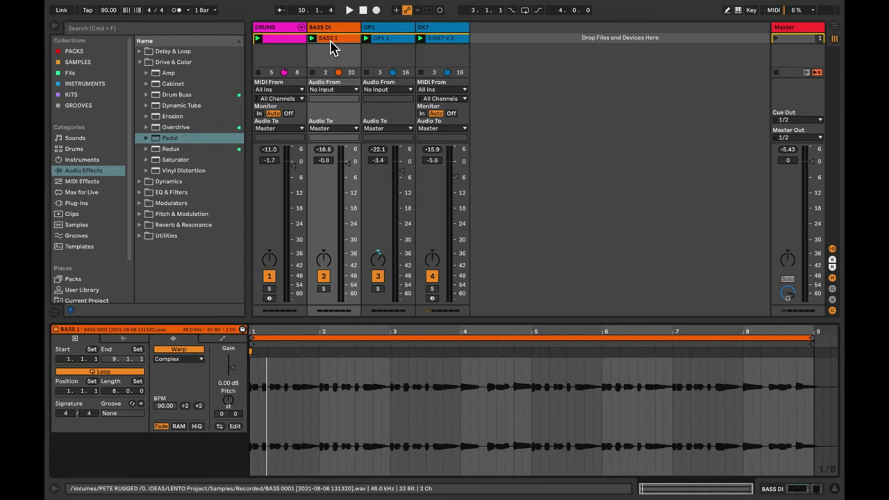
click(323, 289)
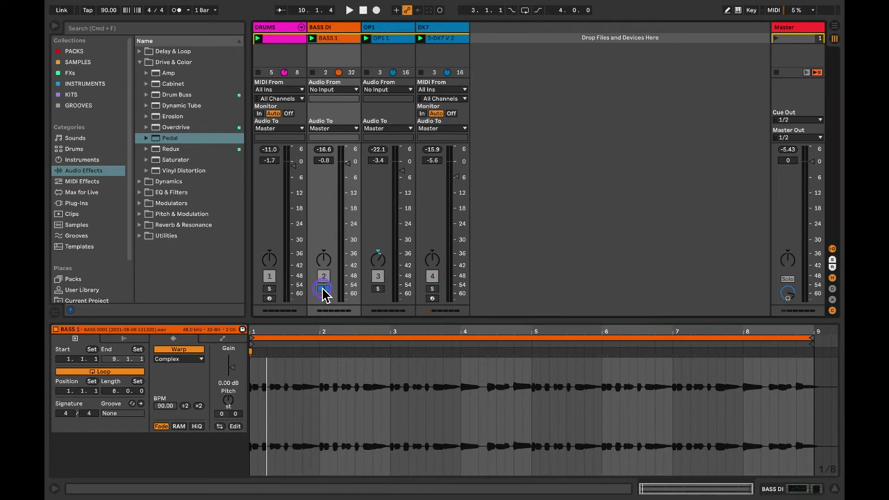
key(shift+Tab)
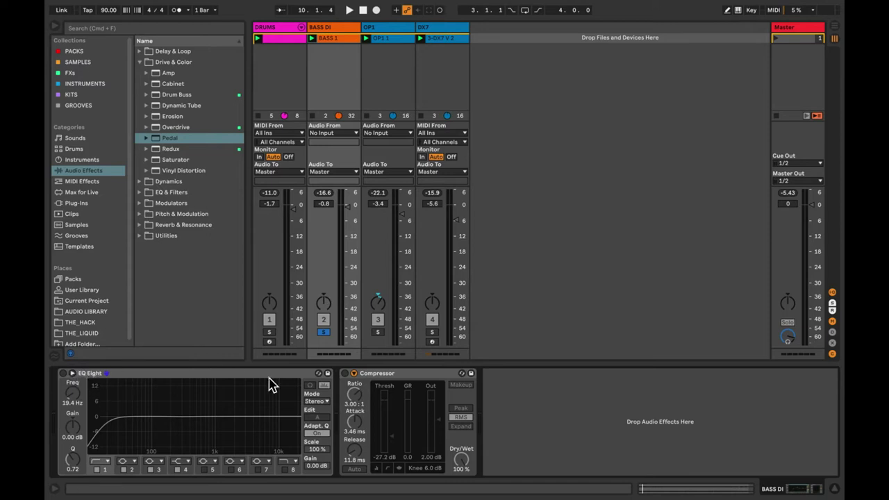
Step: Enable EQ Eight on BASS DI, raise the band 1 low-cut frequency, and boost band 2 by 5.08 dB at 310 Hz, comparing against bypass
click(63, 373)
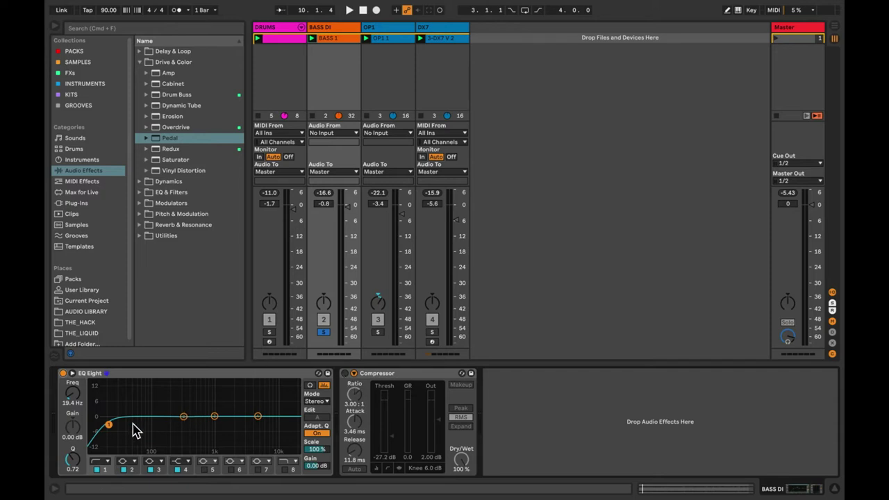
key(space)
drag(109, 425, 183, 404)
key(space)
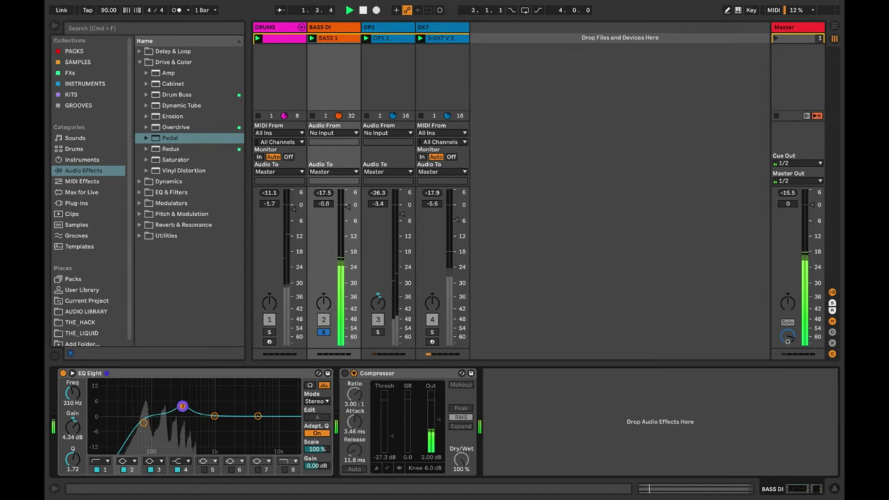
click(63, 373)
click(63, 373)
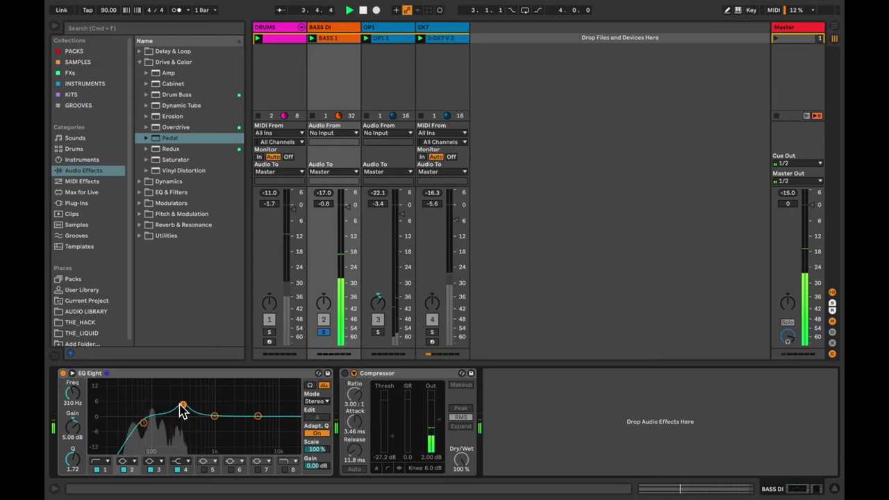
Step: Narrow EQ Eight's band 2 boost to a Q of 3.76 and compare the bass with the EQ bypassed and active
key(space)
mouse_move(73, 459)
mouse_down()
mouse_move(72, 449)
mouse_move(74, 464)
mouse_up()
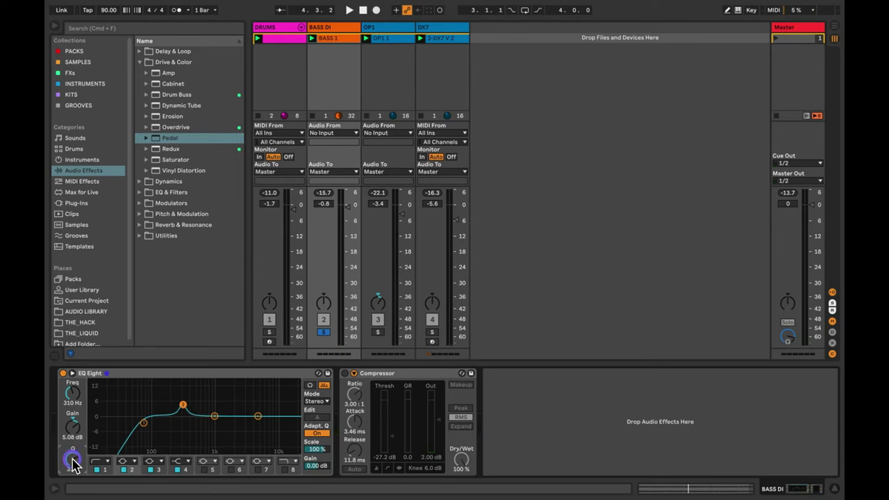
key(space)
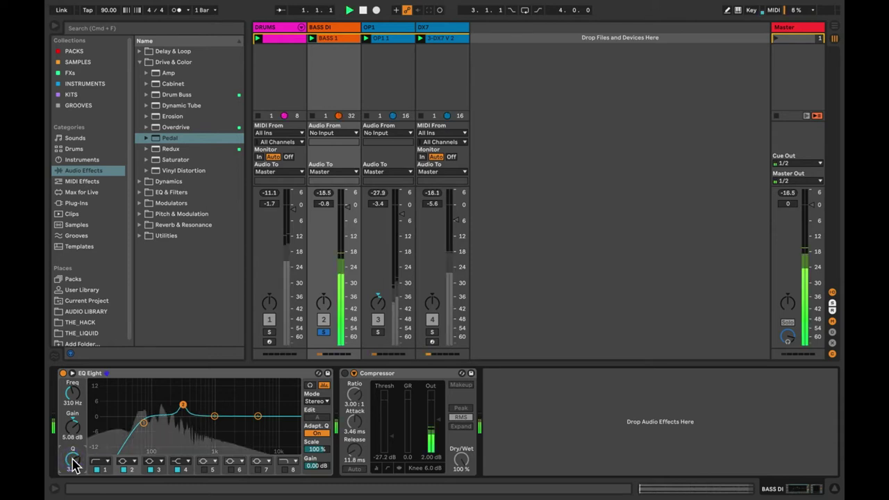
click(61, 373)
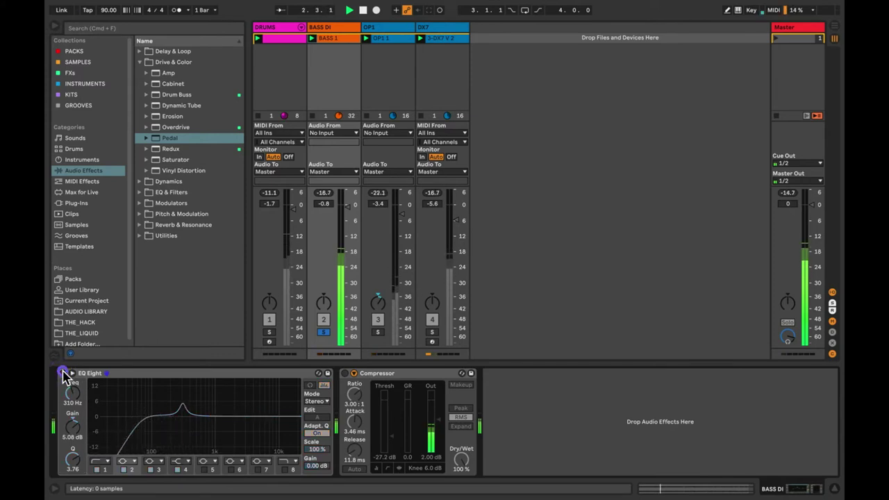
click(62, 374)
key(space)
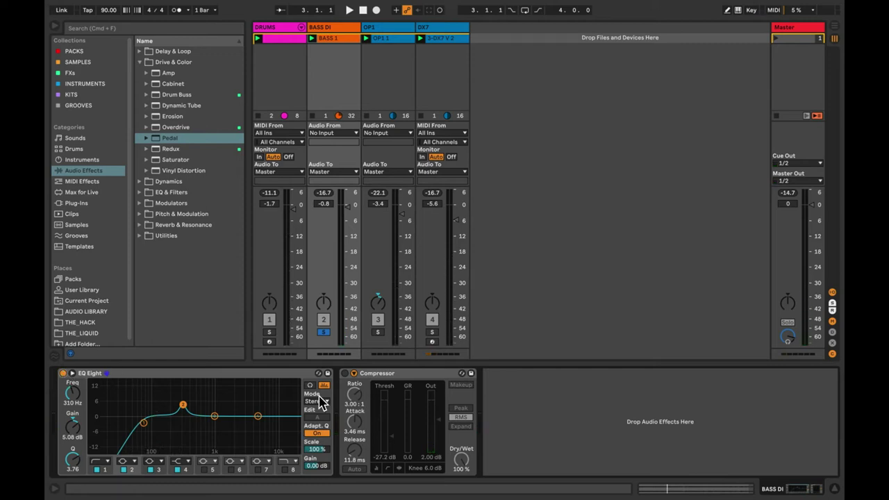
Step: Enable the Compressor, adjust its threshold during playback, settling on -27.2 dB, and compare against bypass
click(344, 374)
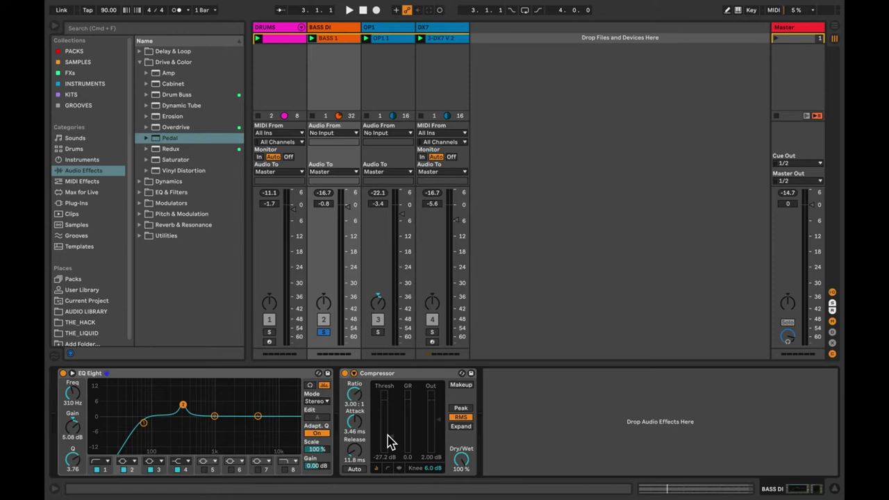
key(space)
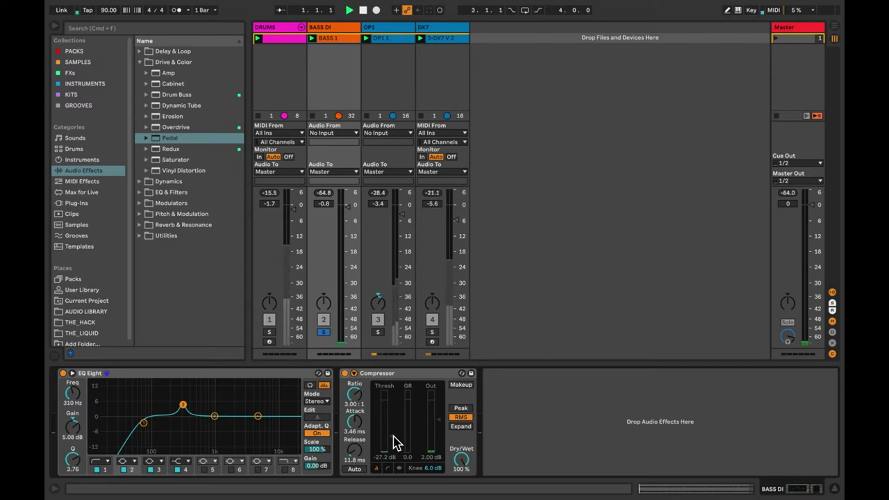
drag(392, 435, 392, 439)
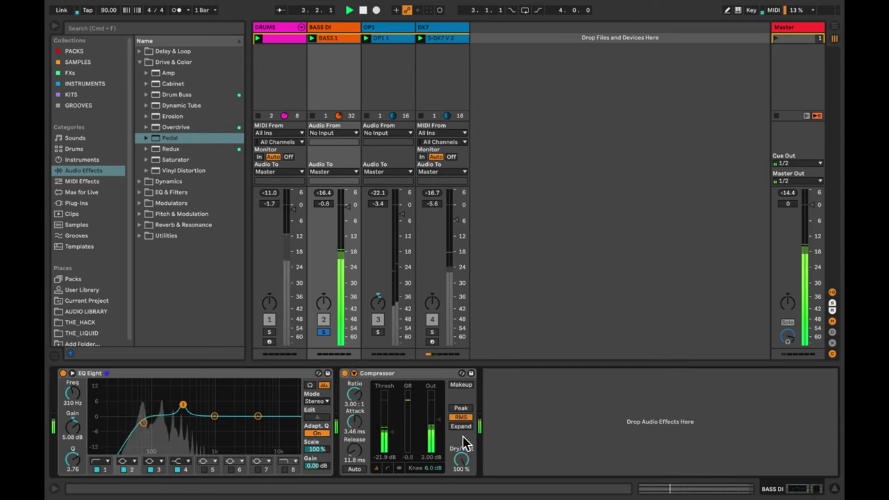
drag(382, 435, 389, 436)
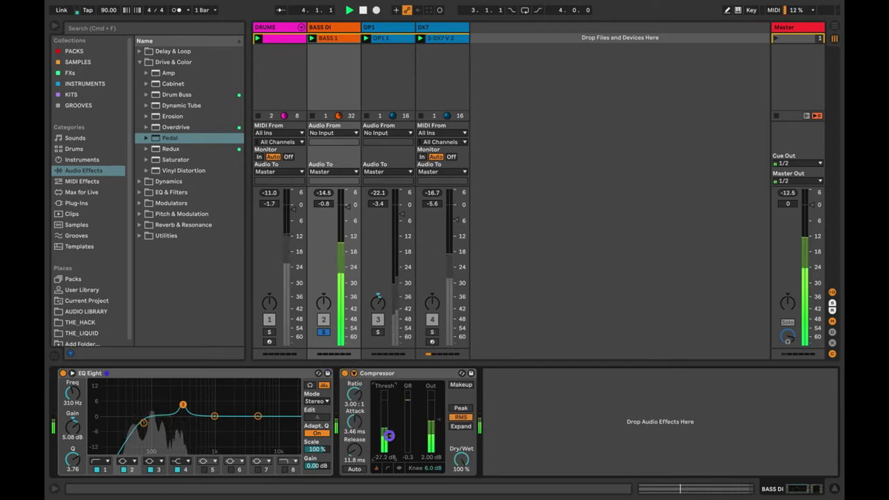
click(345, 375)
click(345, 374)
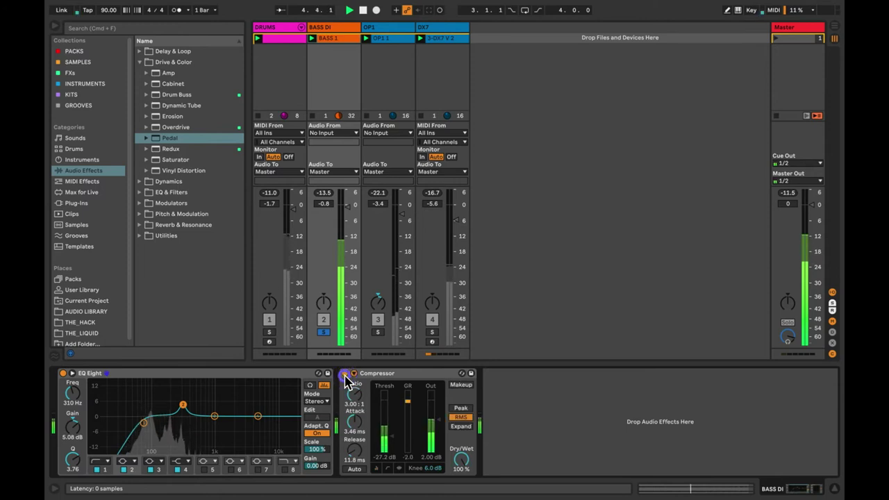
Step: Bypass and re-enable EQ Eight and the Compressor together during playback to compare the dry and processed bass
click(271, 374)
shift+click(373, 375)
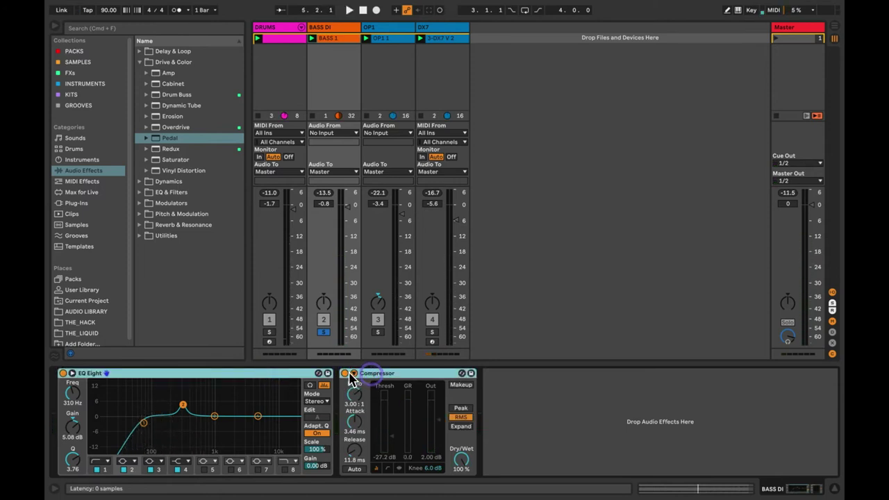
click(345, 375)
key(space)
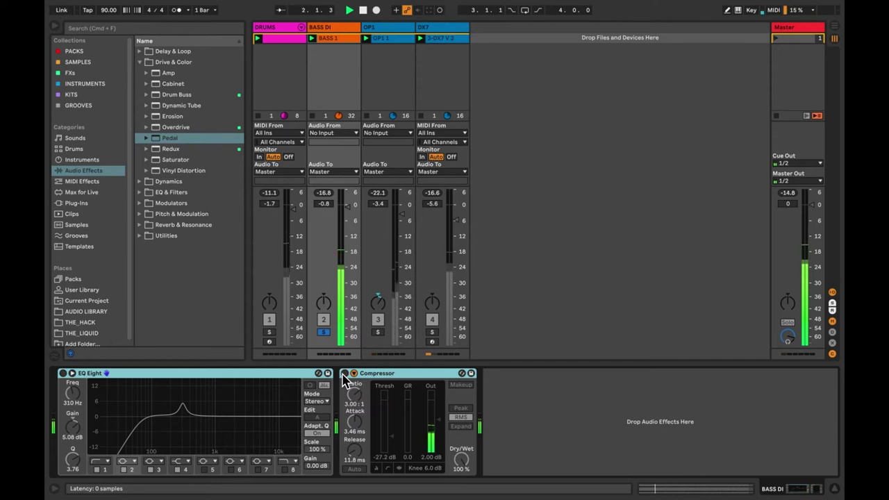
click(345, 375)
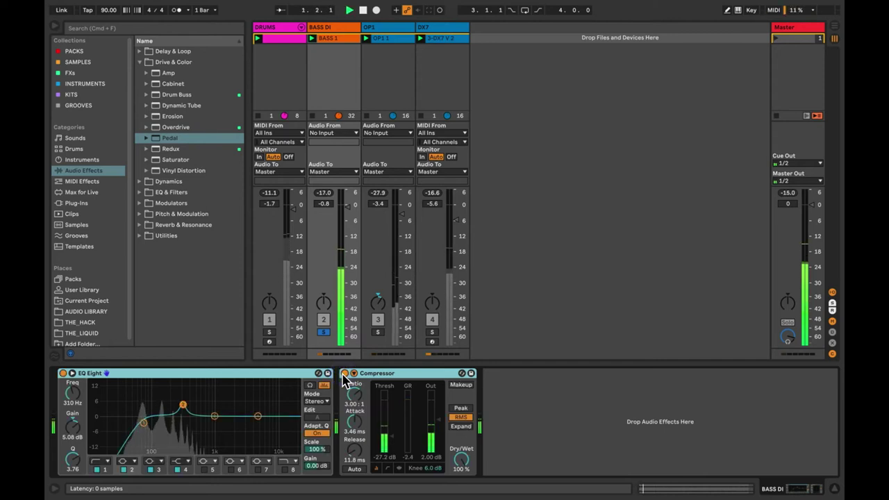
click(345, 374)
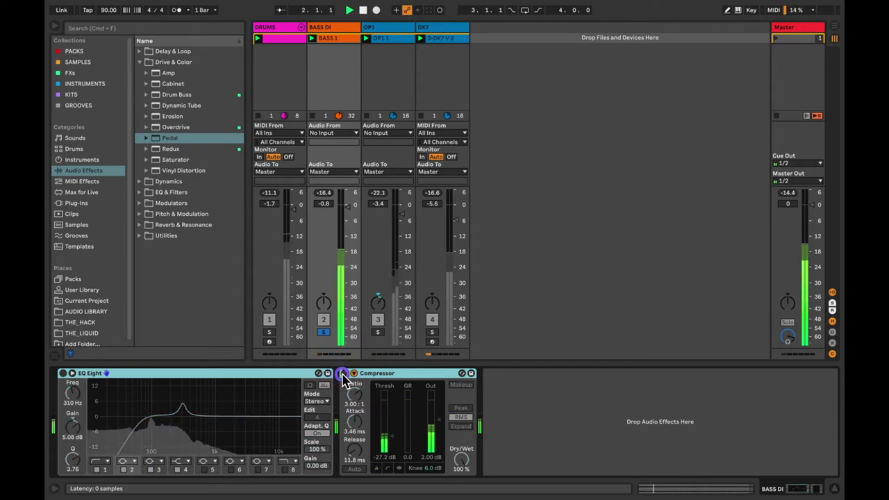
click(345, 374)
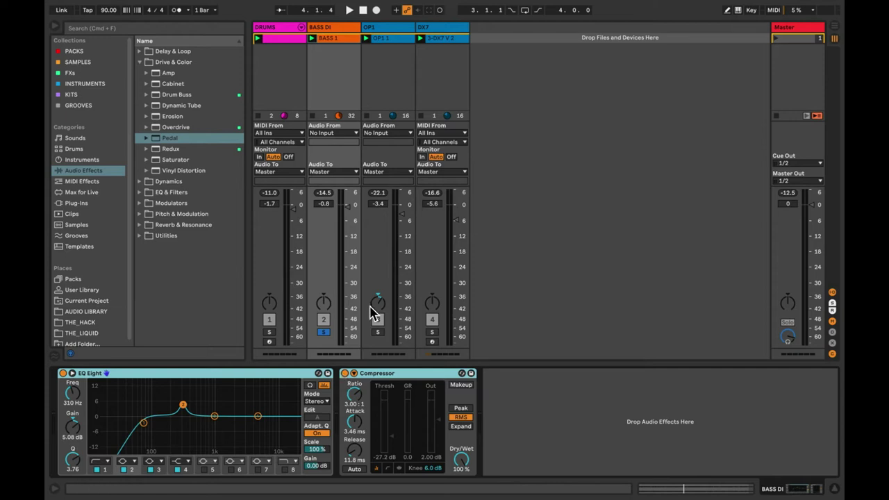
Step: Duplicate the BASS DI track with its clip and devices, and rename the copy BASS AMP
click(328, 29)
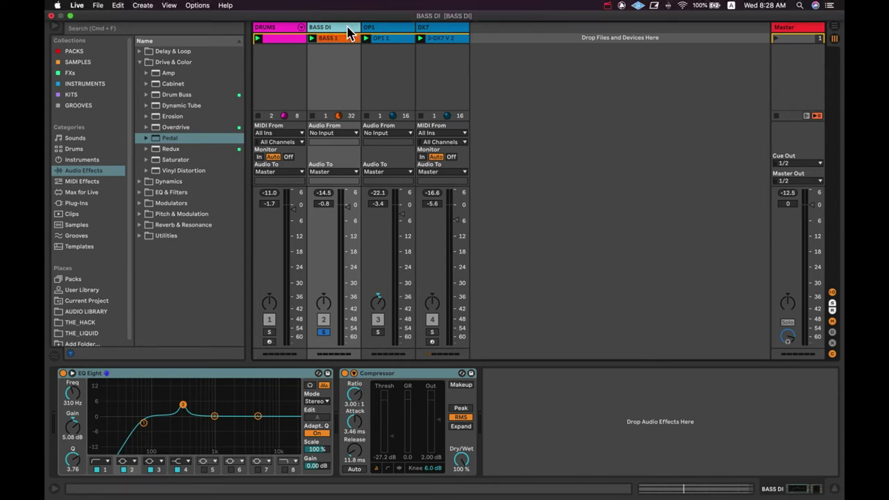
key(super+d)
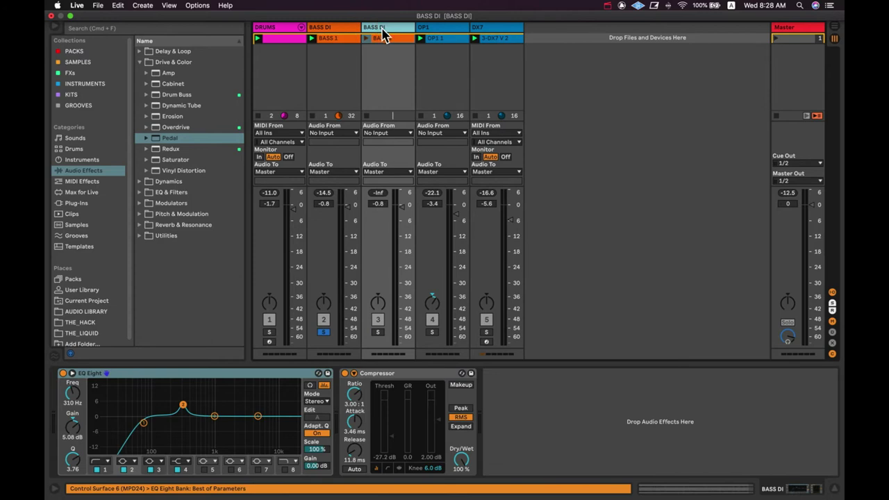
key(super+r)
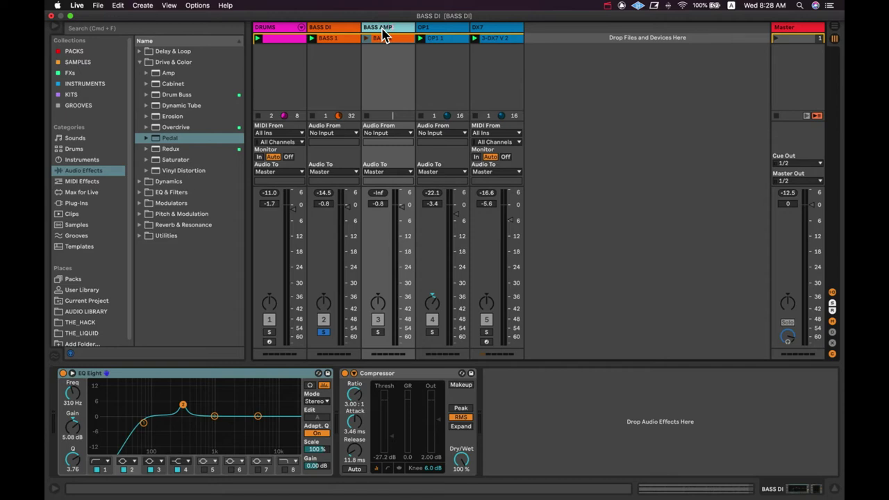
Step: Relaunch the first scene with all clips and switch the solo from BASS DI to BASS AMP
click(386, 38)
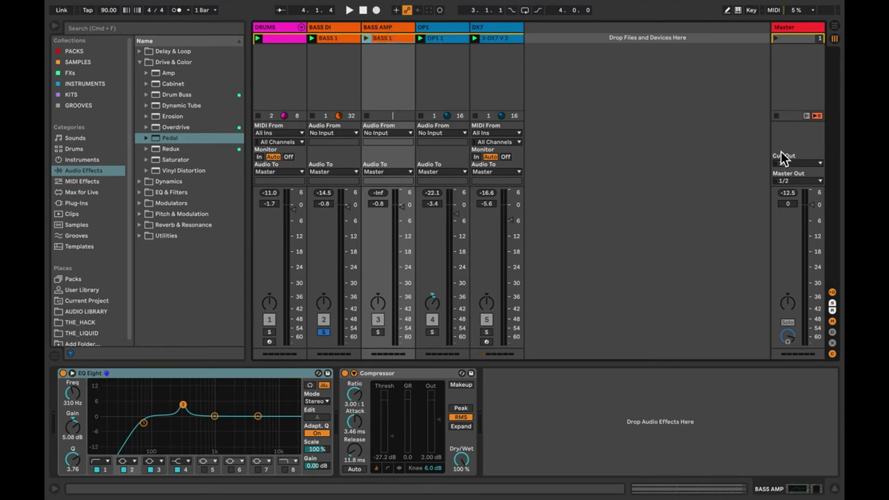
click(777, 116)
click(775, 39)
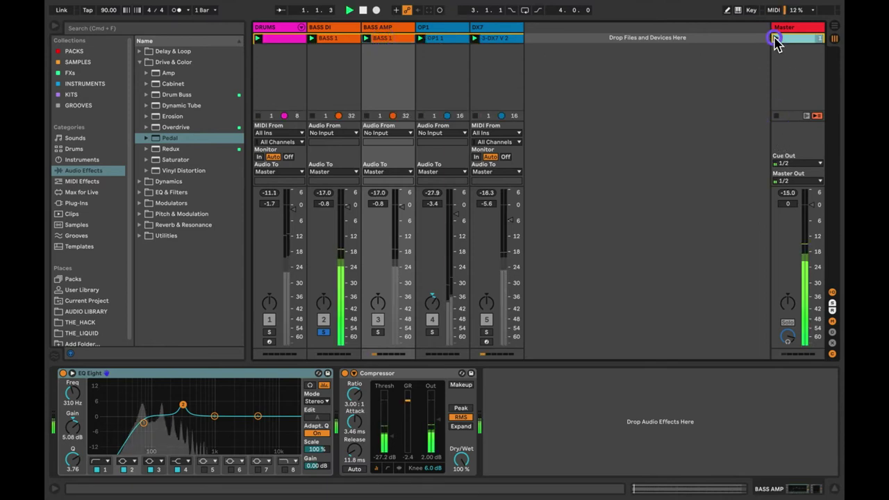
click(323, 332)
click(378, 332)
Step: Delete EQ Eight and the Compressor from the BASS AMP track
click(390, 29)
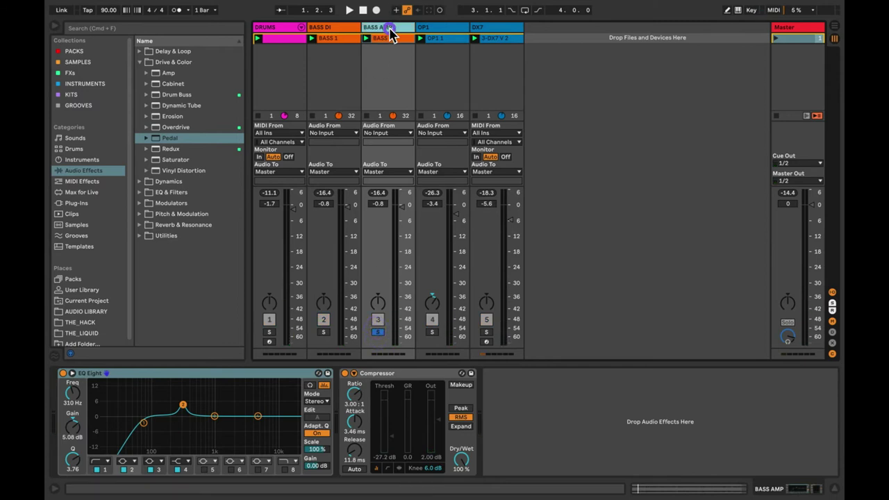
click(264, 373)
shift+click(380, 374)
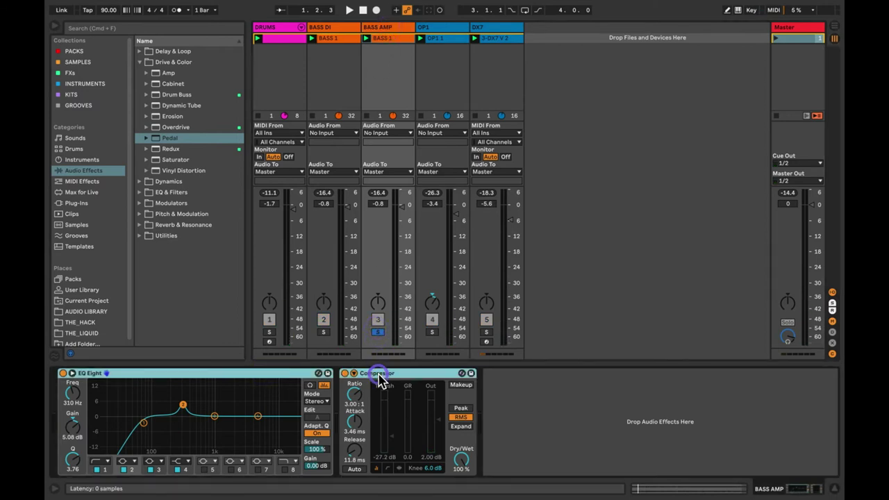
key(Delete)
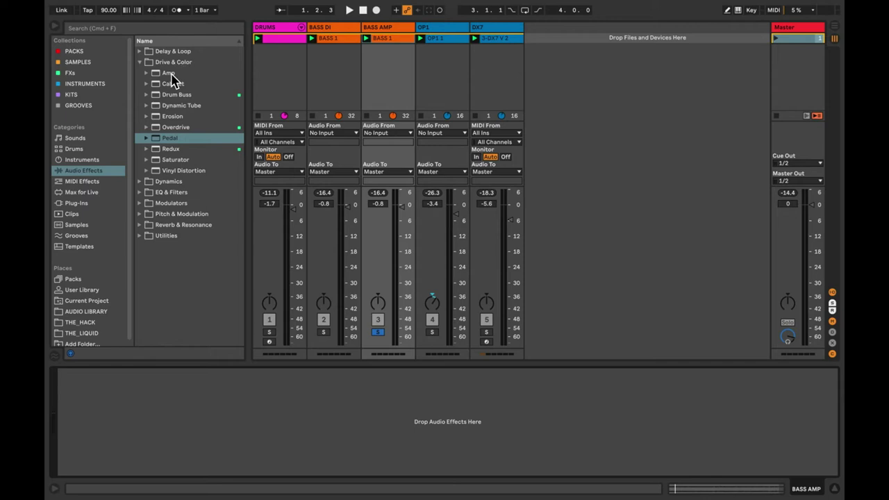
Step: Add the Amp and Cabinet effects to the BASS AMP track and turn the Cabinet off
drag(173, 74, 133, 423)
drag(172, 84, 277, 416)
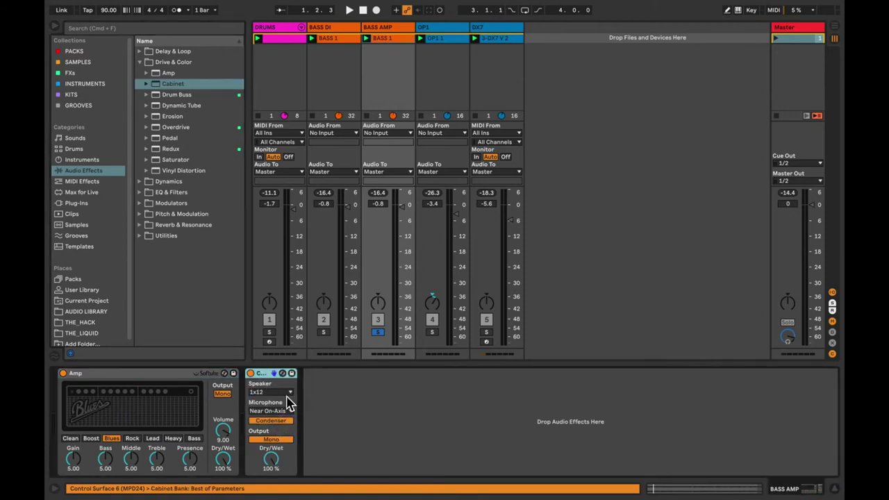
click(251, 374)
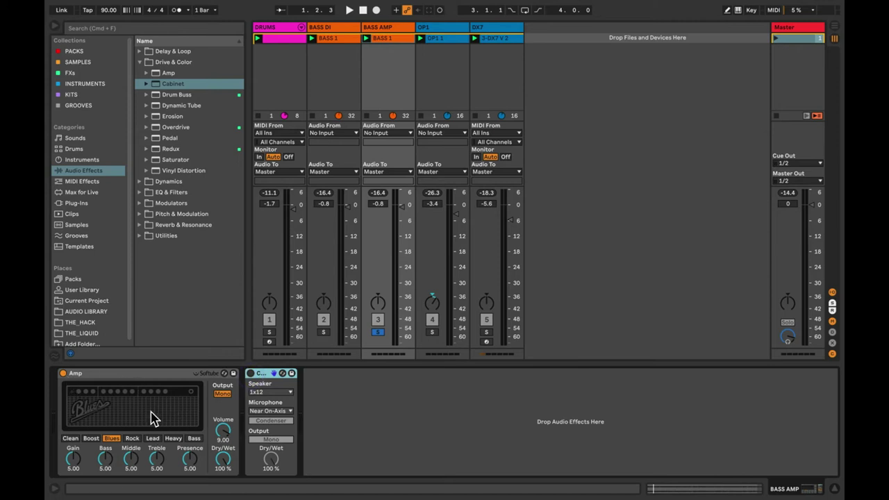
Step: Cycle the Amp through the Clean, Boost, Blues, Rock, Lead and Heavy models and choose the Bass model
click(69, 438)
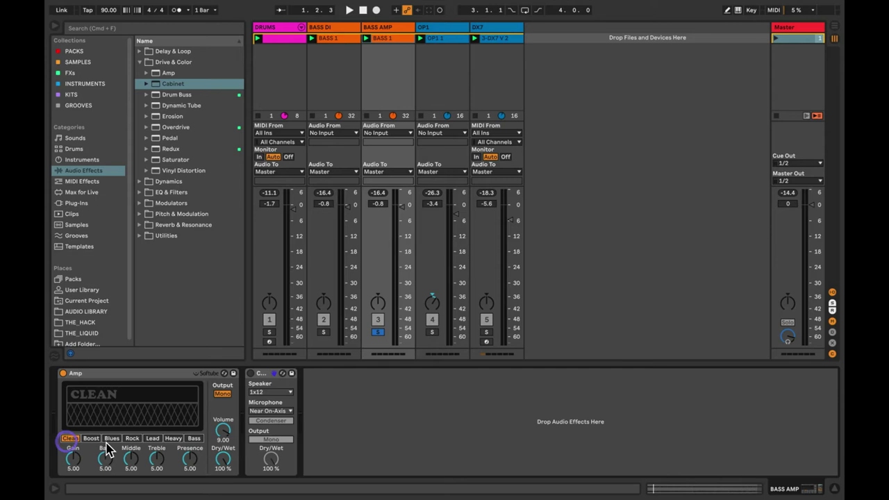
click(94, 439)
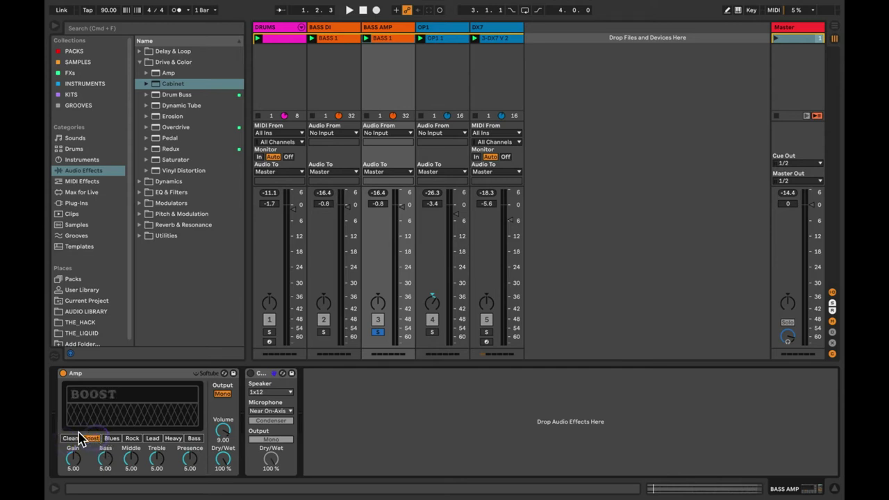
click(112, 439)
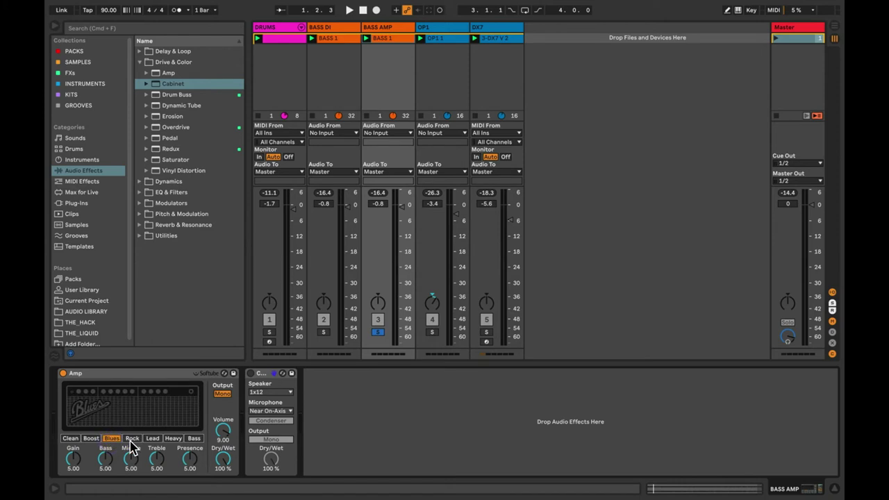
click(132, 439)
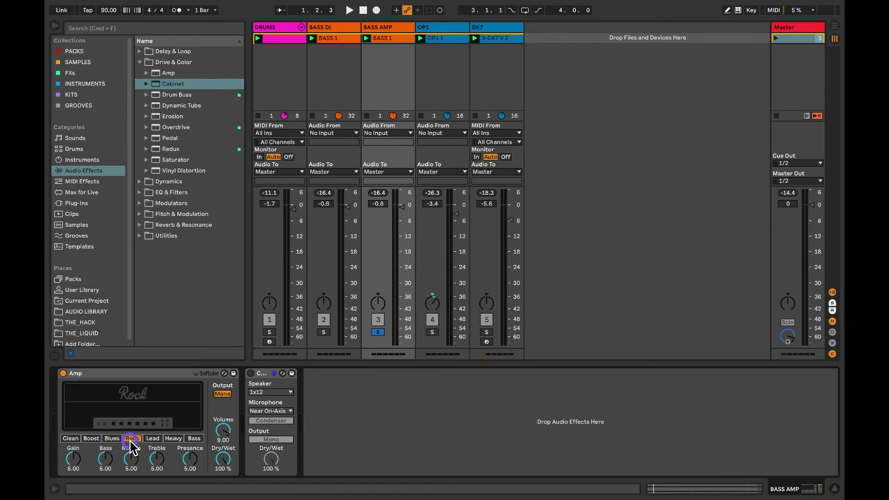
click(153, 439)
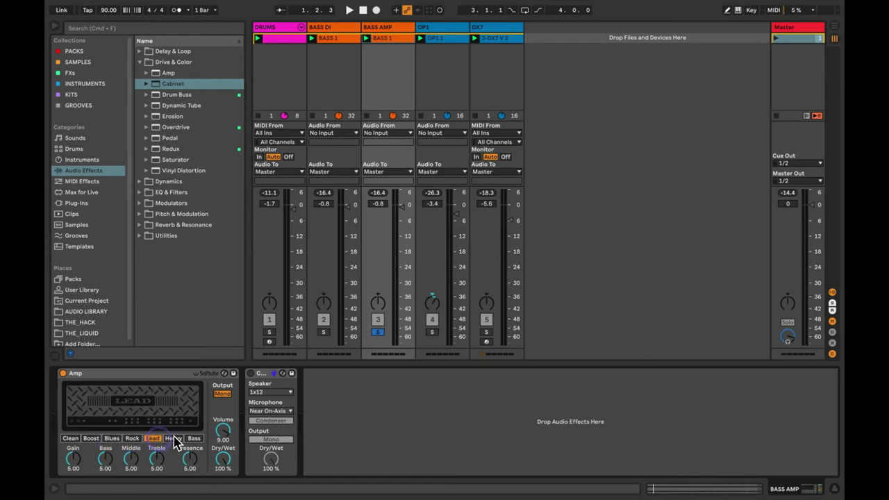
click(174, 439)
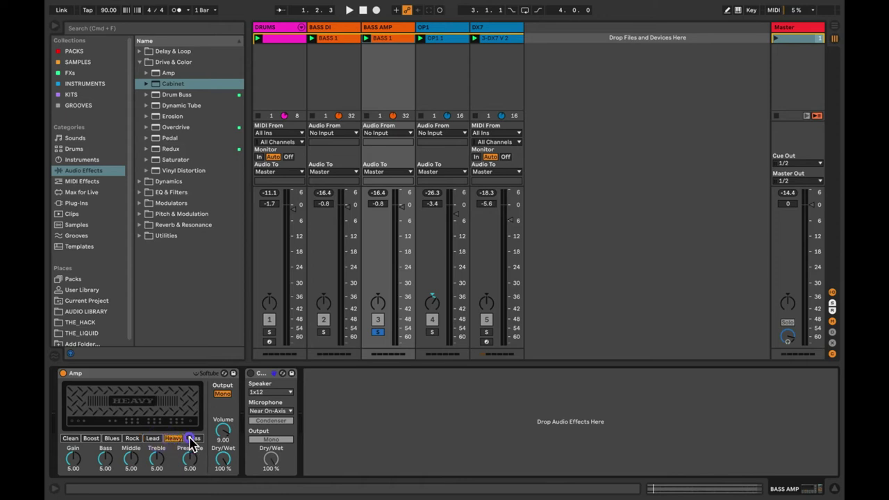
click(193, 438)
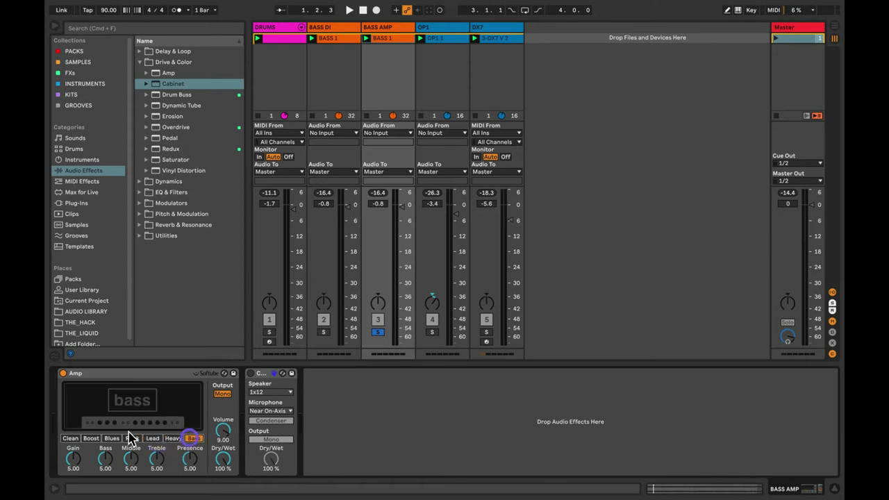
Step: Set the Amp's Middle and Treble to 0.00 and reduce its Gain to 2.86, playing the scene to judge the drive
click(75, 457)
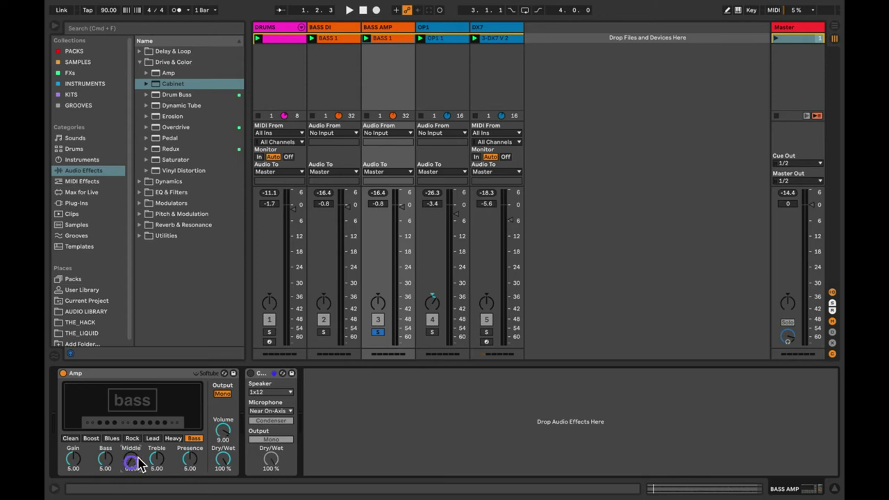
drag(155, 460, 156, 479)
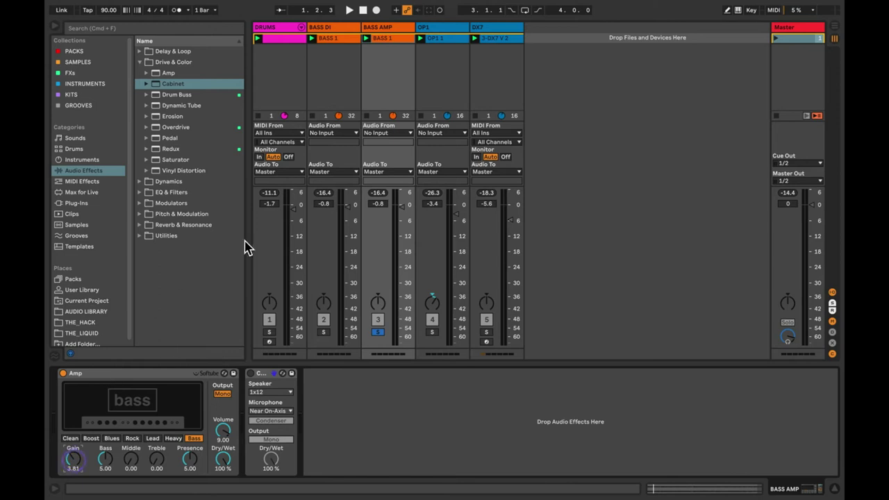
click(788, 37)
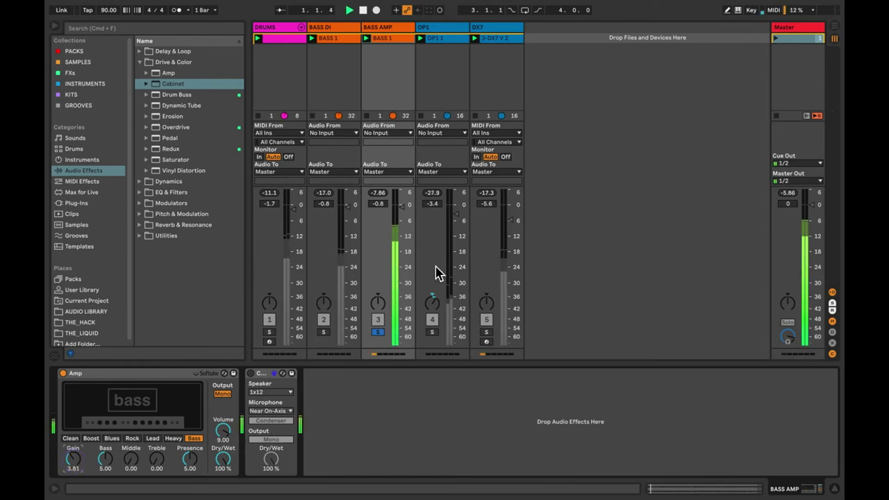
drag(81, 465, 67, 455)
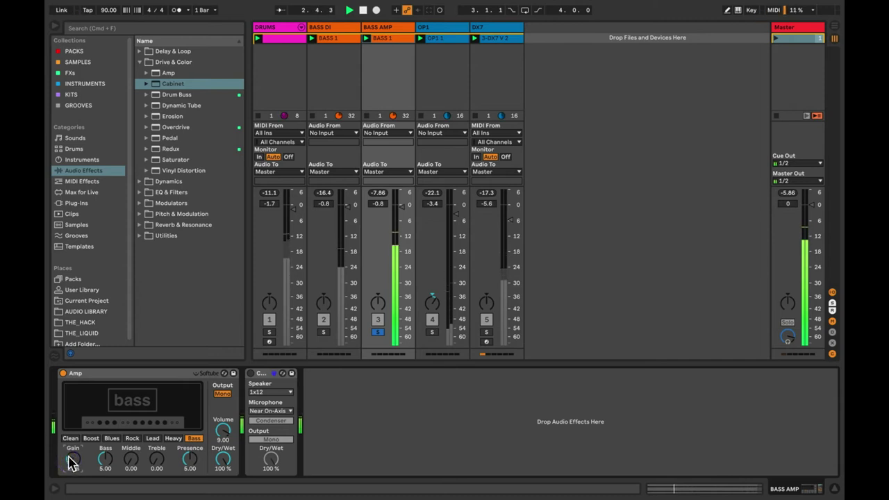
Step: Lower the Amp's Volume to 6.90 and play the soloed BASS AMP track to check its level
click(222, 431)
mouse_move(222, 431)
mouse_down()
mouse_move(223, 445)
mouse_move(224, 435)
mouse_up()
key(space)
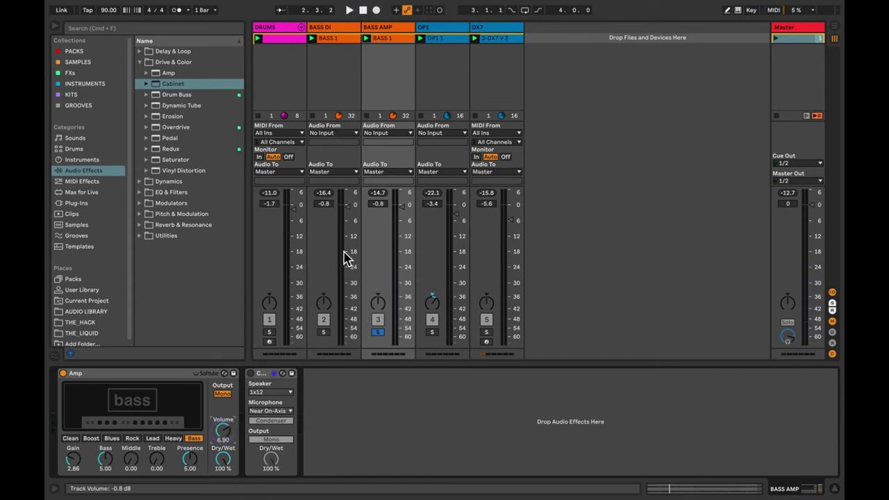
key(space)
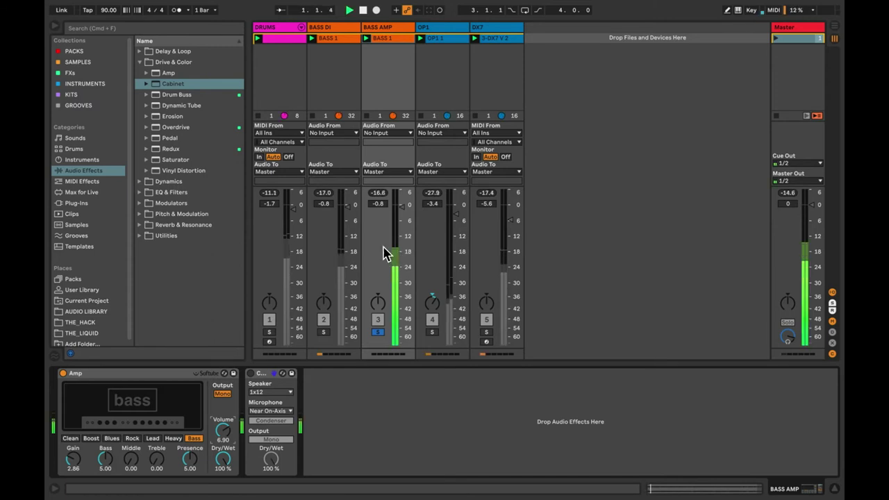
key(space)
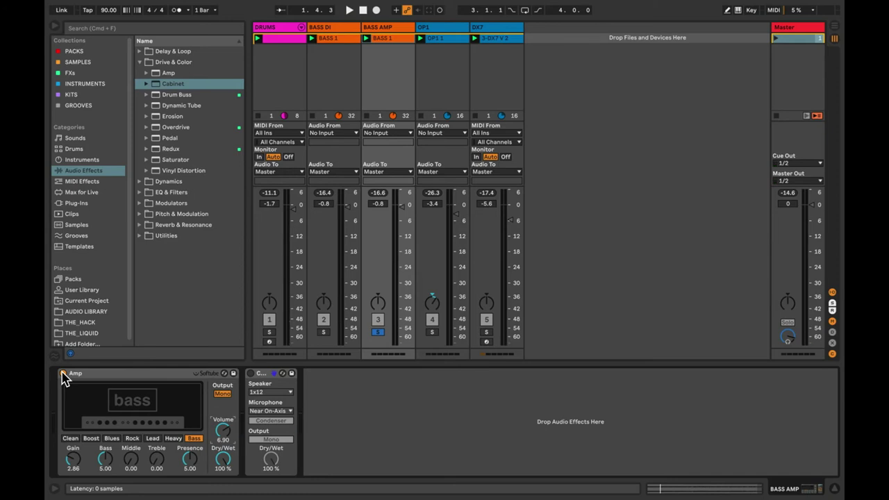
Step: Raise the Amp's Bass to 5.79 during playback, comparing the sound with the Amp bypassed and active
key(space)
click(62, 374)
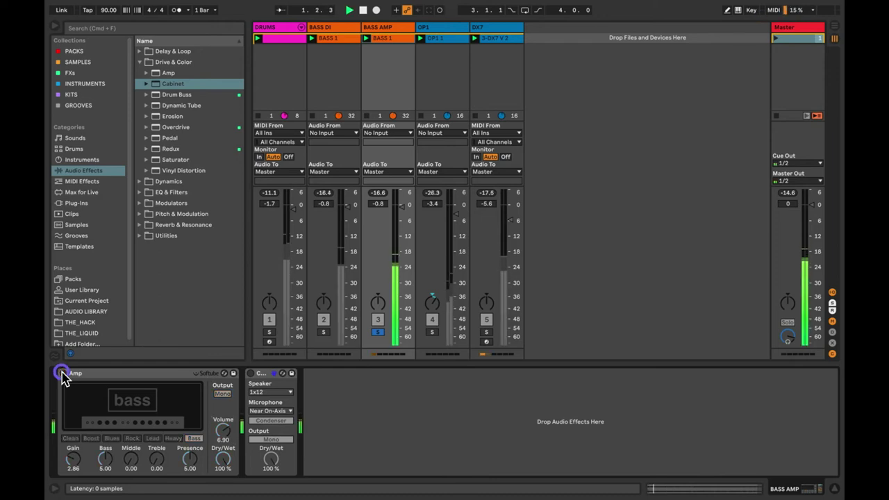
click(62, 374)
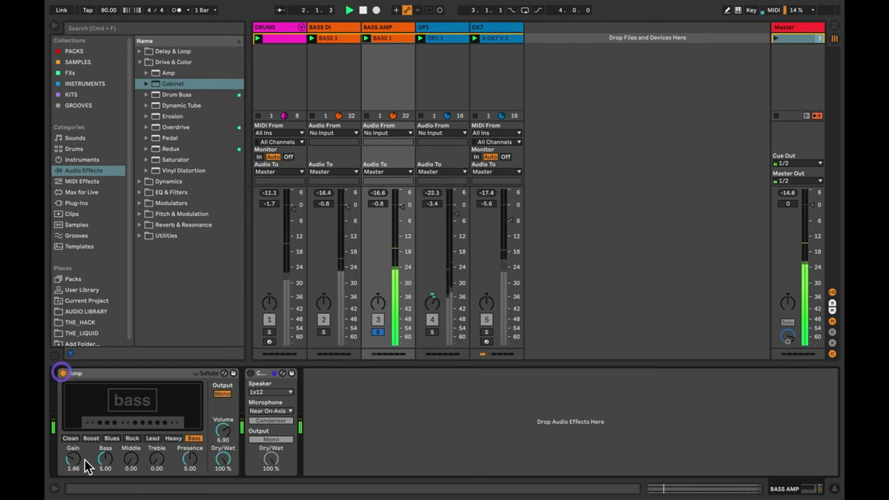
drag(103, 460, 103, 448)
click(62, 374)
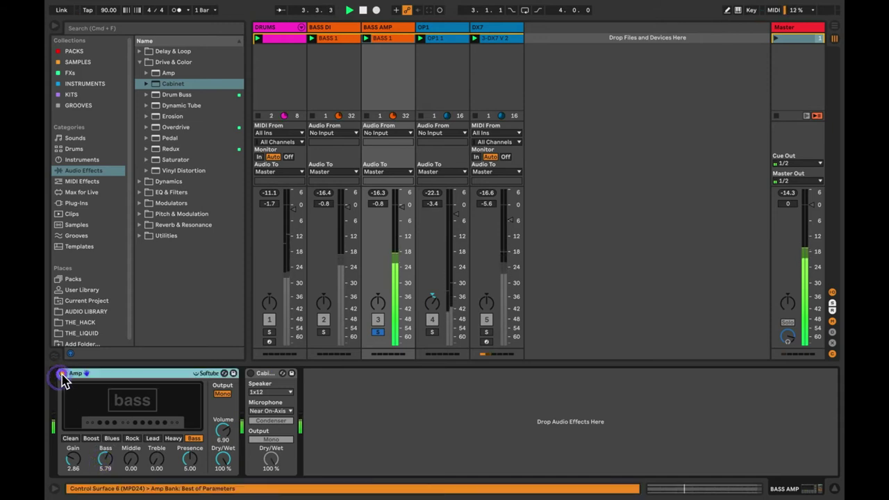
click(62, 374)
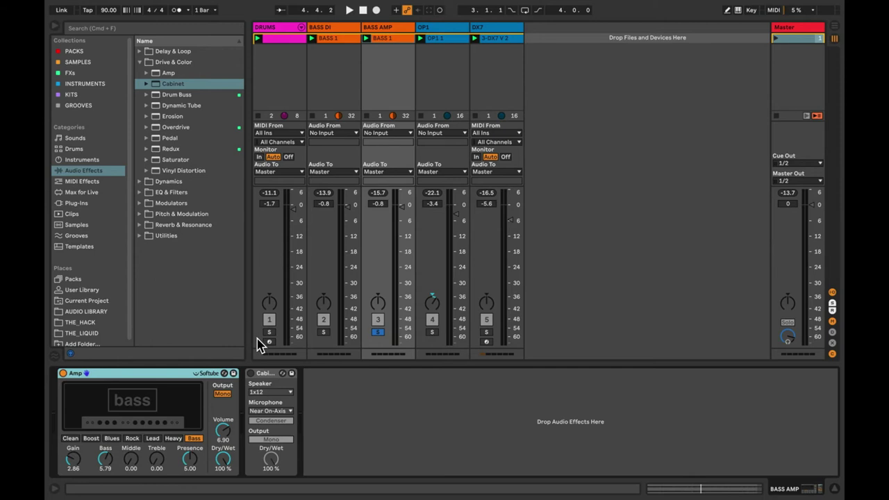
Step: Turn the Cabinet on, set its speaker to 4x10 Bass and look through the microphone position options
click(251, 373)
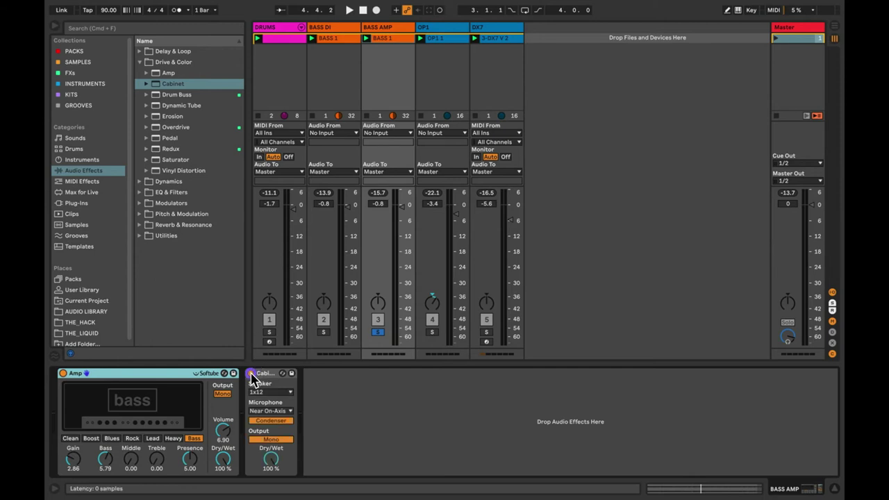
click(270, 393)
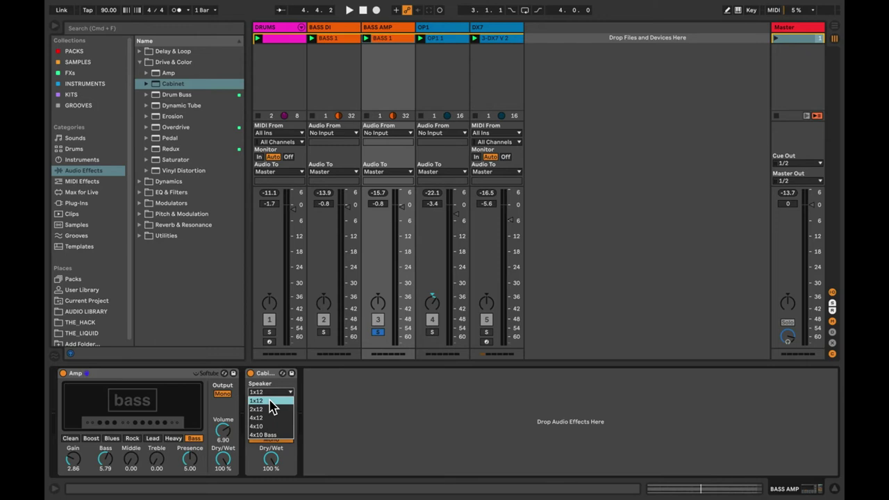
click(269, 436)
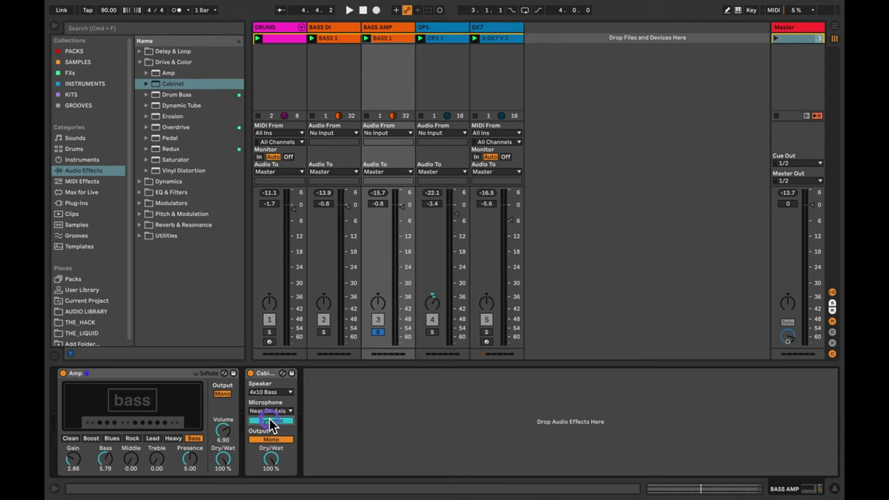
click(268, 417)
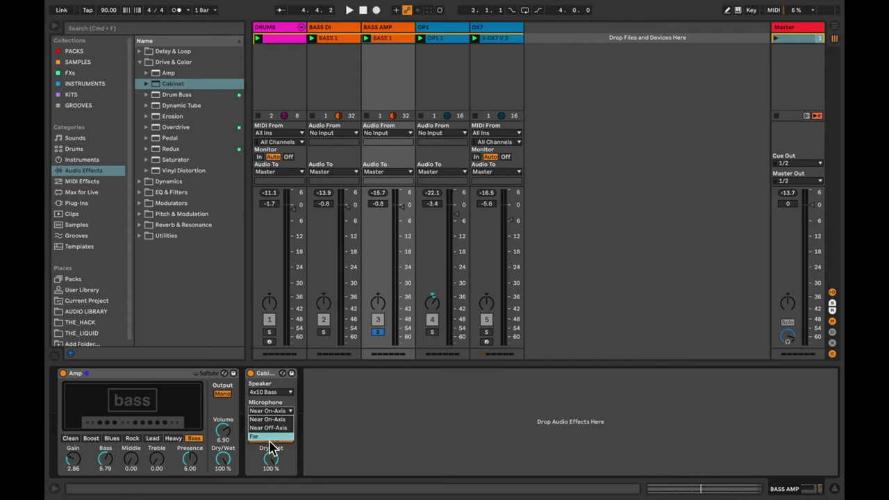
click(302, 432)
Step: Compare the Cabinet's Condenser and Dynamic microphones during playback and settle on Dynamic
key(space)
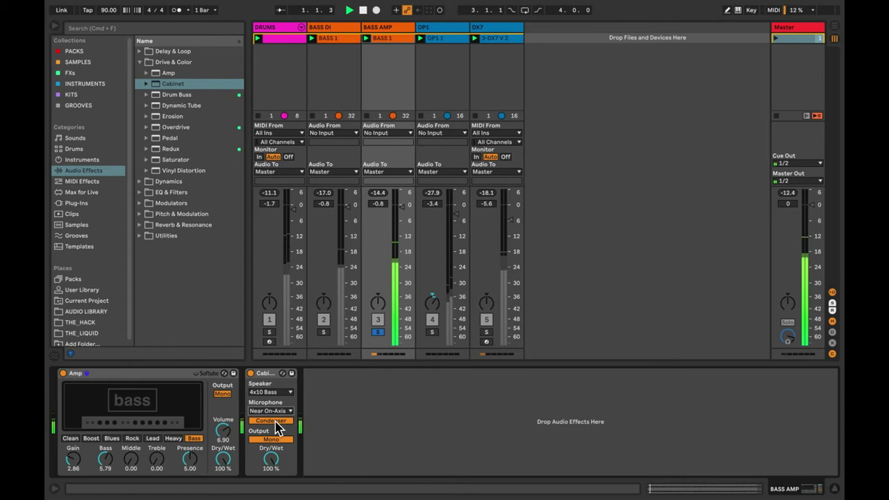
click(276, 421)
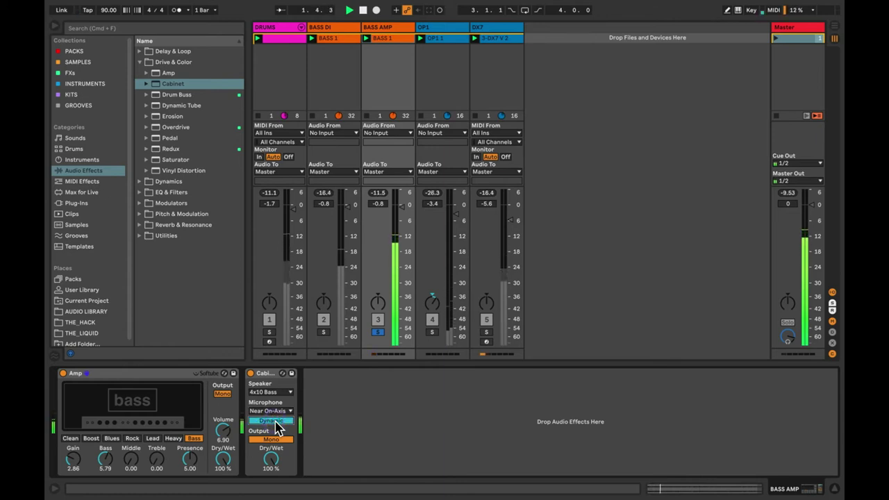
click(276, 422)
click(276, 422)
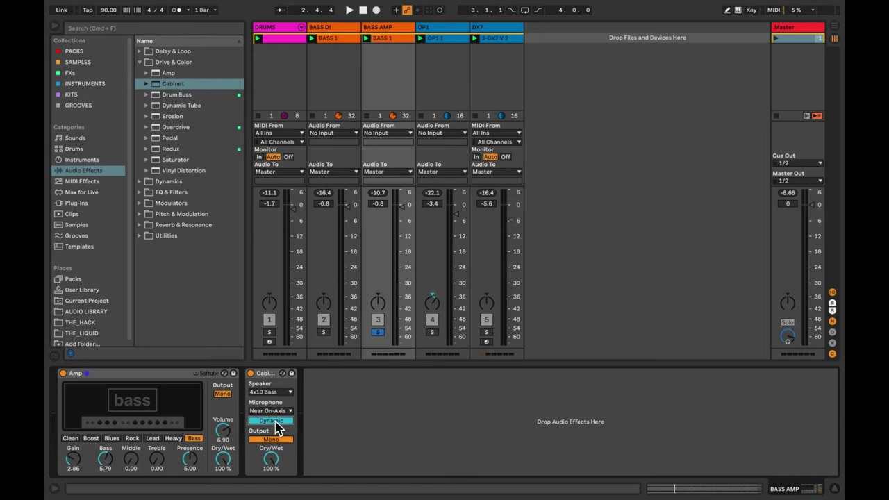
click(277, 428)
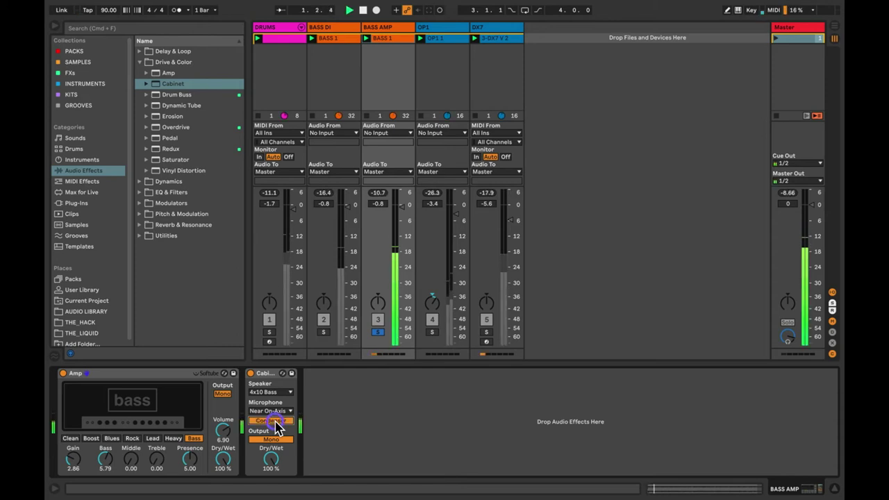
click(276, 423)
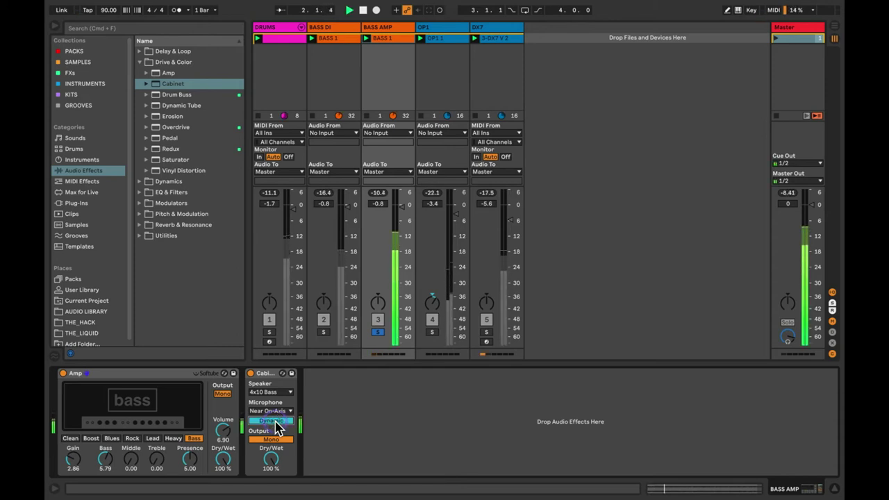
key(space)
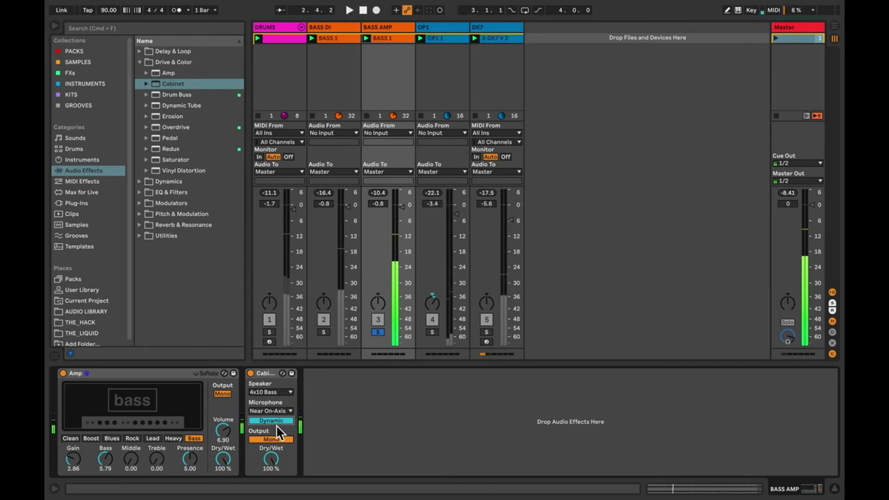
Step: Compare the Cabinet's Near Off-Axis and Far microphone positions during playback and settle on Near Off-Axis
click(272, 412)
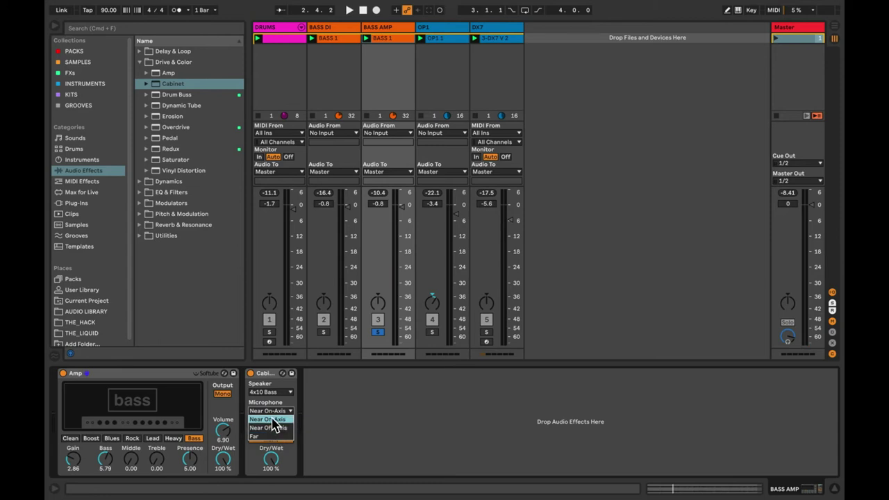
key(space)
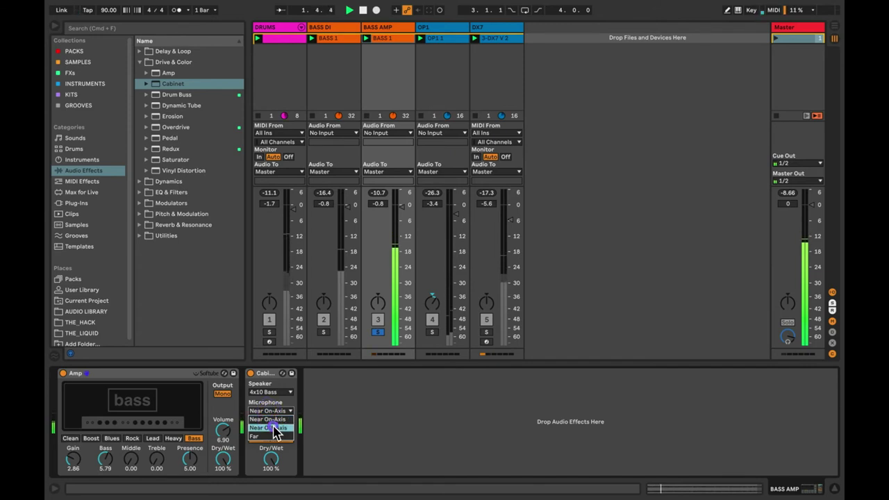
click(272, 427)
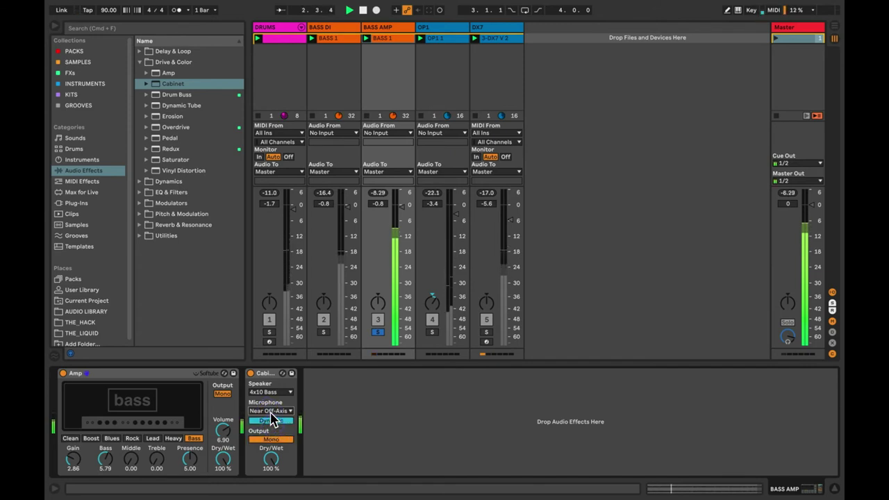
click(272, 412)
click(263, 416)
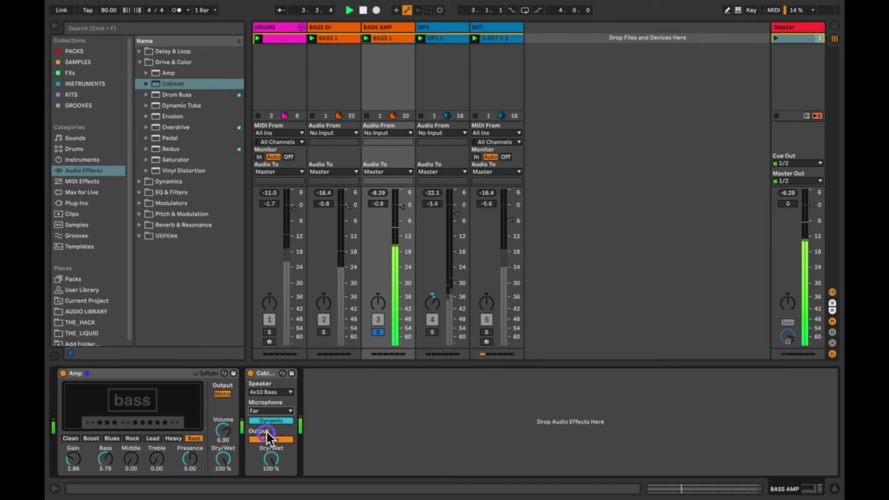
click(261, 412)
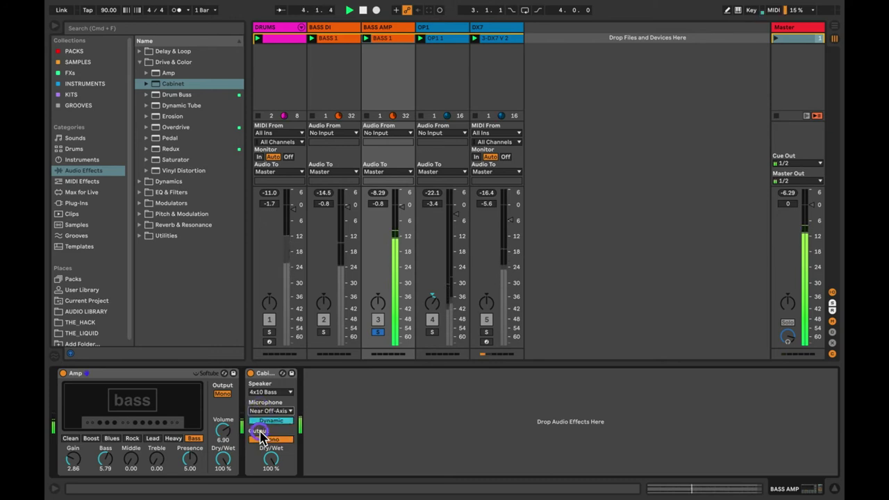
click(262, 429)
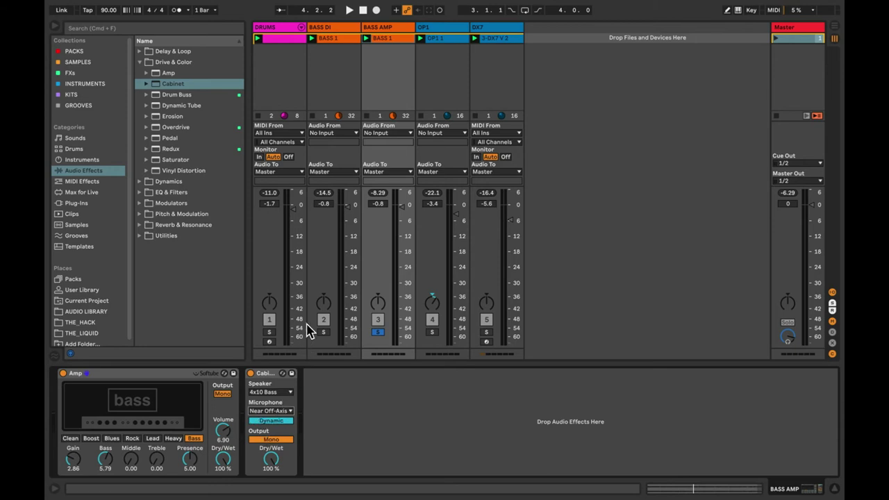
Step: Add a Utility after the Cabinet on BASS AMP and lower its gain to -7.22 dB
click(139, 62)
click(139, 127)
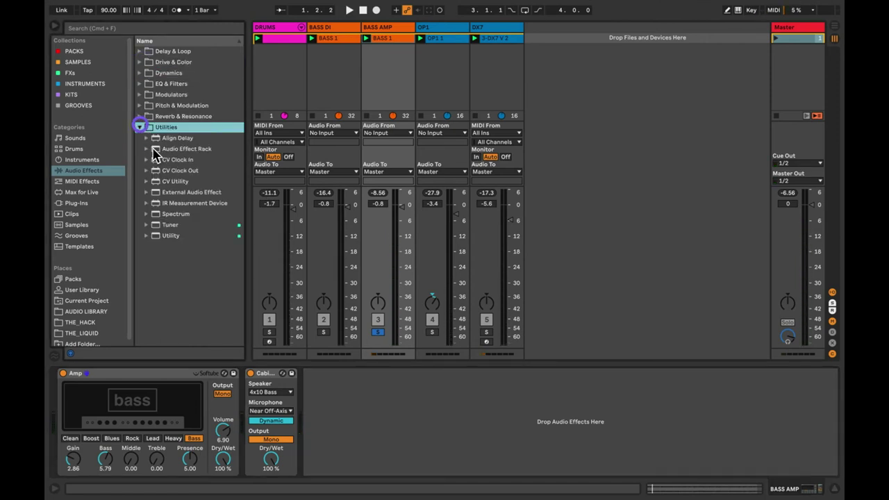
drag(166, 236, 373, 418)
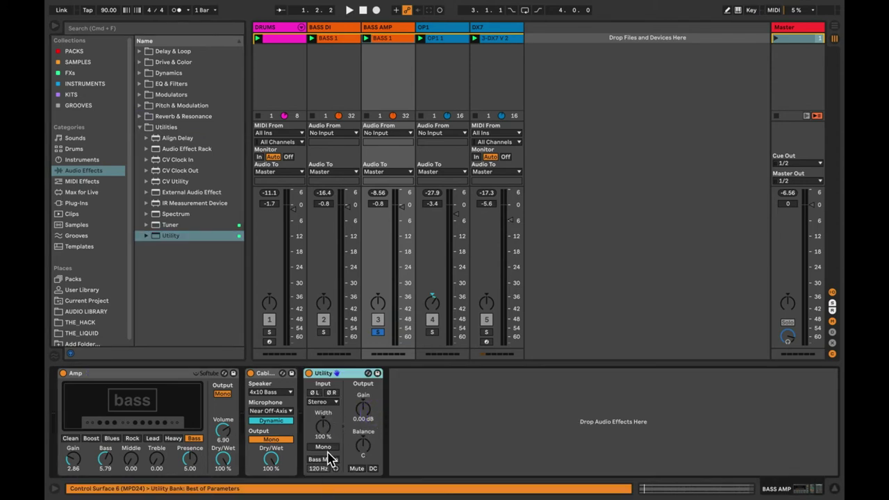
click(365, 408)
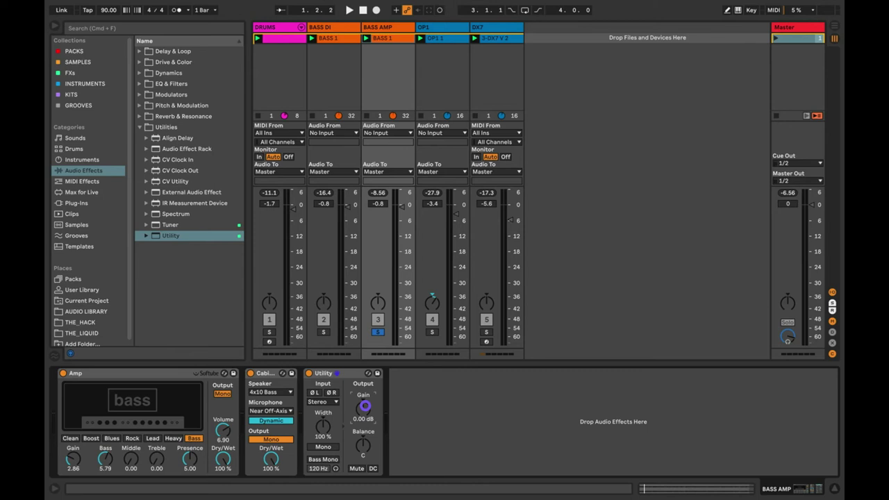
drag(365, 408, 365, 417)
key(space)
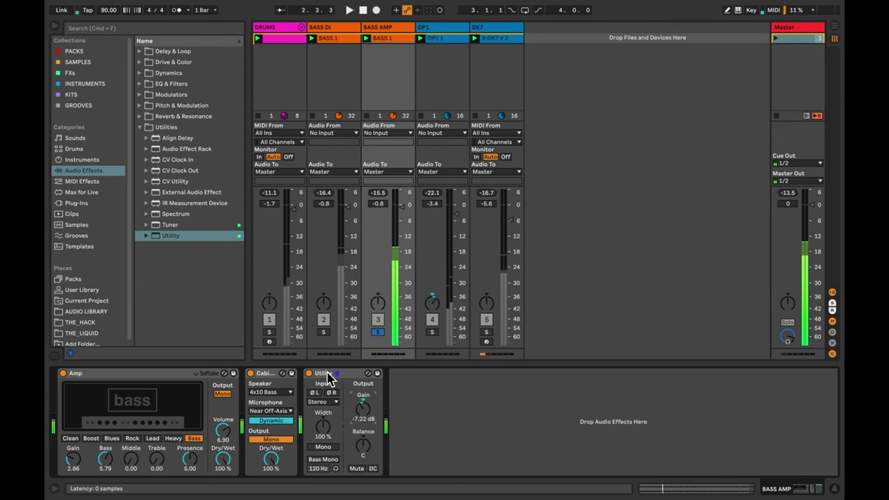
Step: Compare BASS AMP during playback with the Amp, Cabinet and Utility all bypassed and all active
click(324, 375)
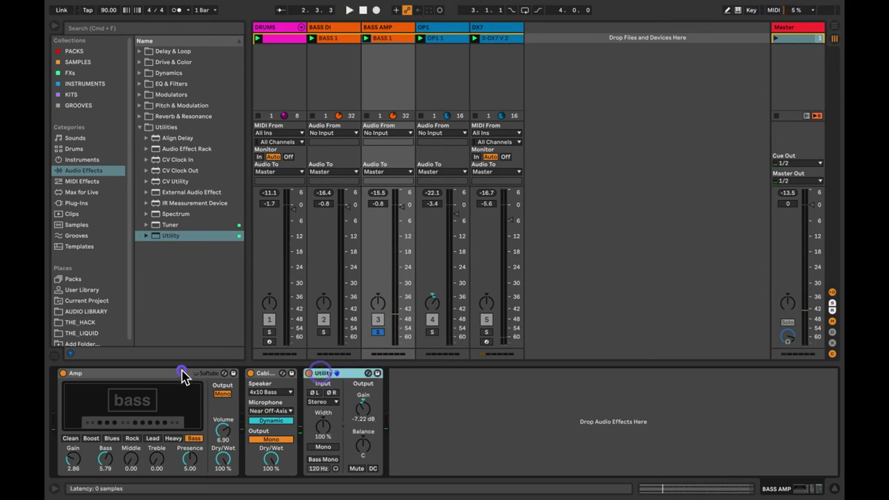
click(183, 374)
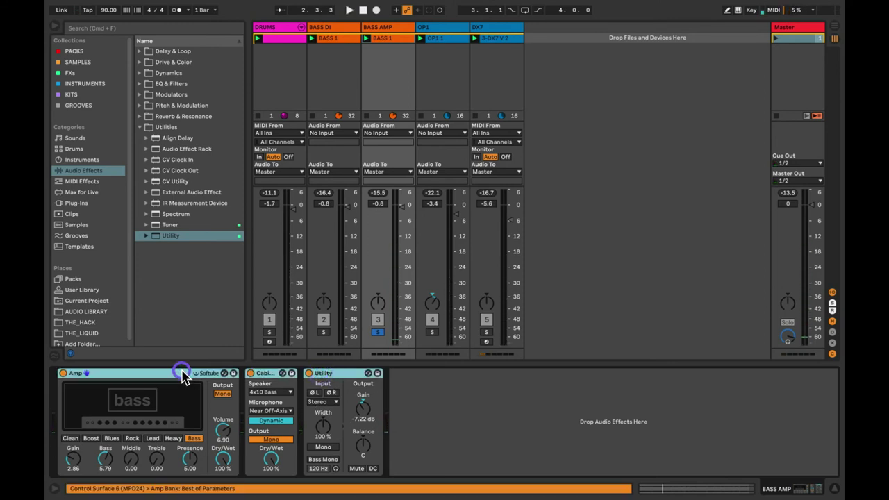
click(251, 374)
key(space)
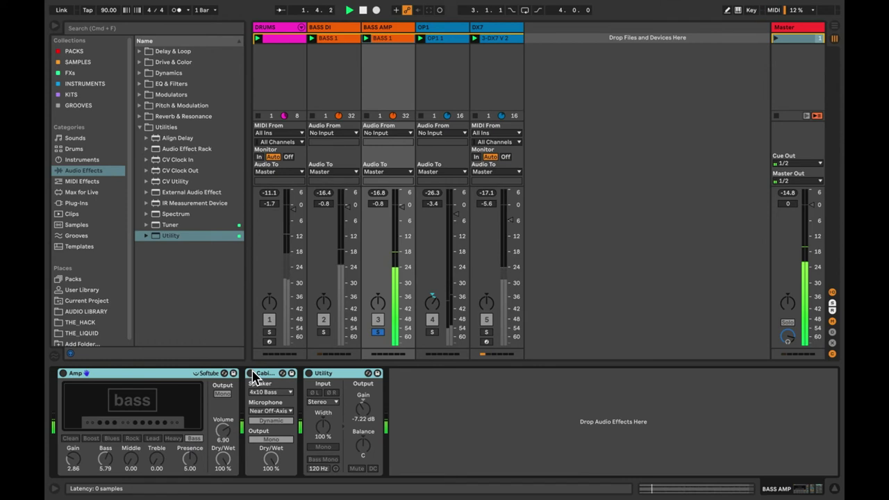
click(251, 374)
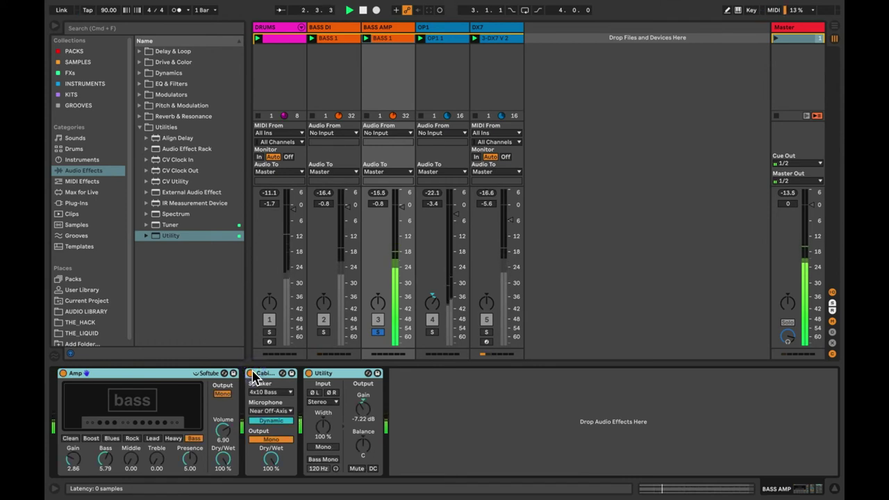
key(space)
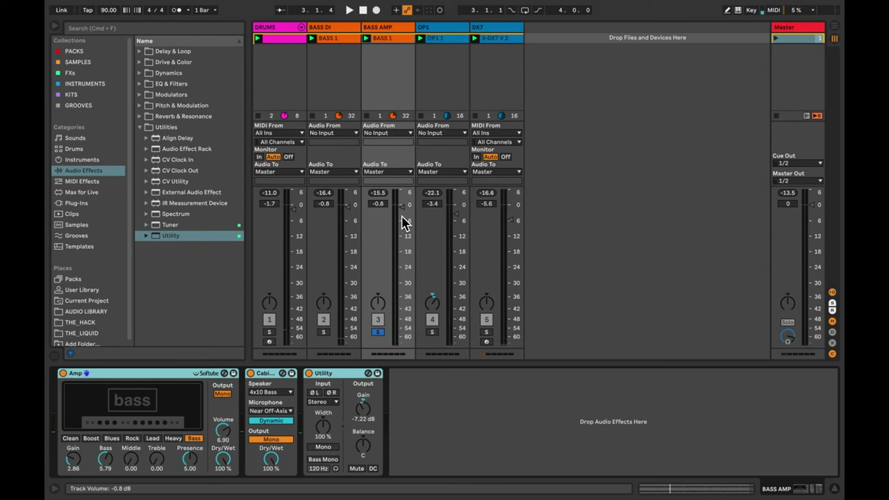
Step: Blend BASS AMP up from silence to -1.5 dB against the soloed BASS DI, and release both solos
drag(403, 211, 351, 347)
click(323, 333)
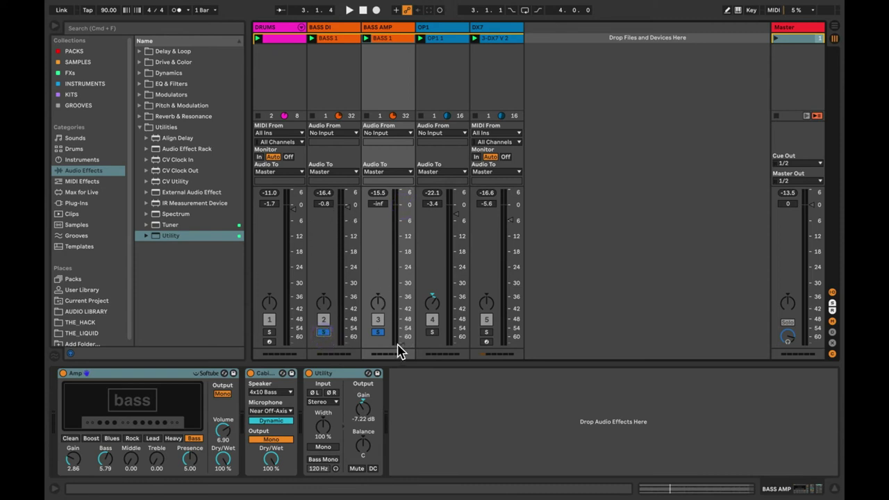
drag(397, 345, 398, 329)
mouse_move(351, 206)
mouse_down()
mouse_move(351, 215)
mouse_move(350, 200)
mouse_up()
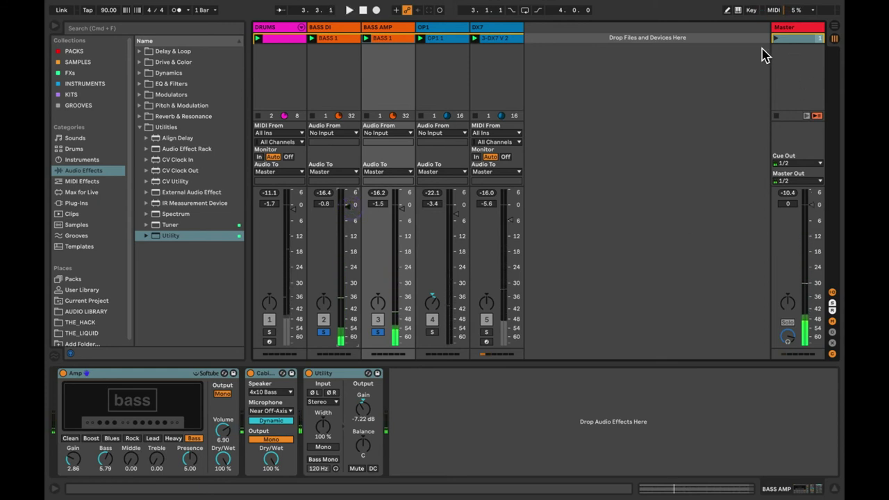
click(378, 332)
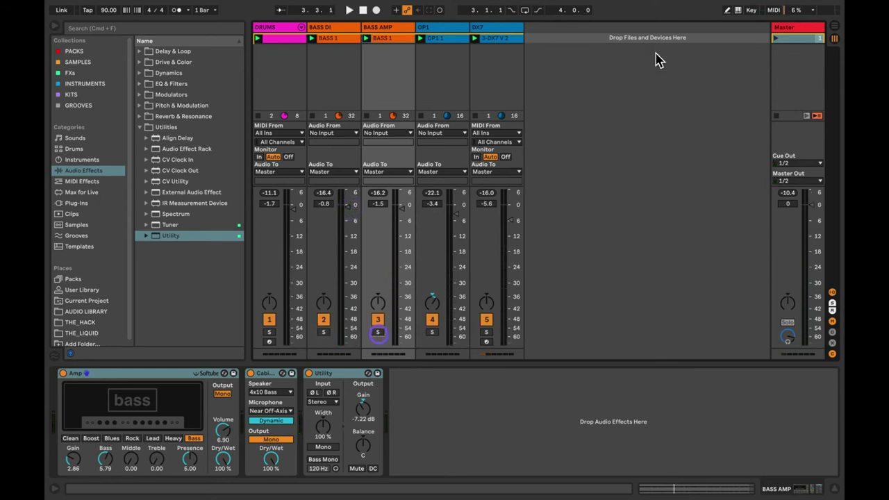
Step: Play the full scene, compare it with BASS AMP muted, and lower BASS AMP to -6.3 dB and DRUMS to -2.8 dB
click(776, 38)
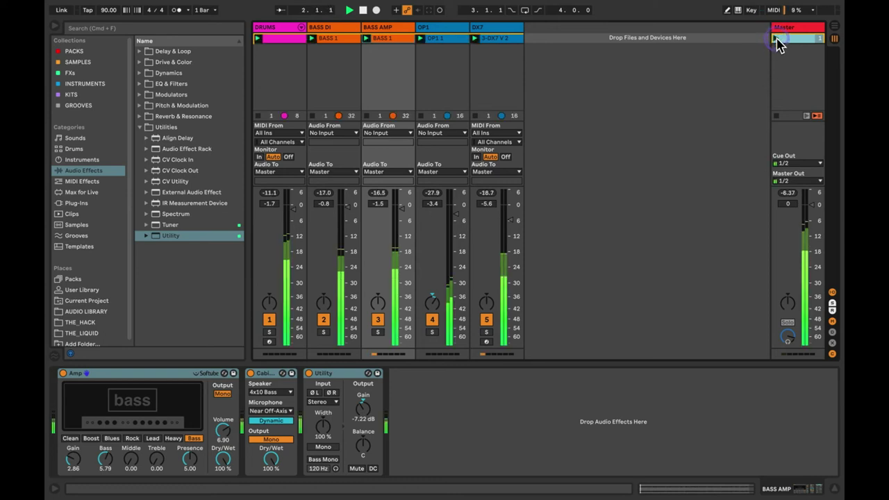
click(401, 213)
drag(401, 212, 401, 209)
click(377, 321)
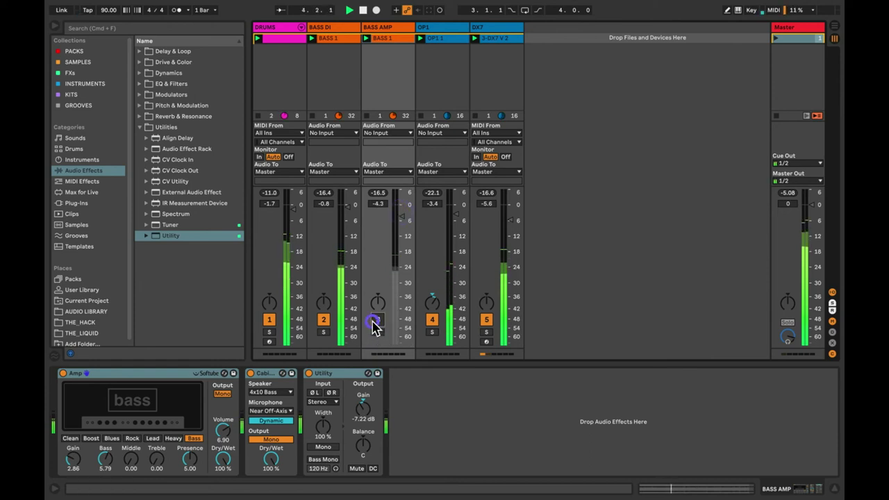
click(378, 320)
drag(399, 228, 399, 221)
drag(293, 208, 294, 215)
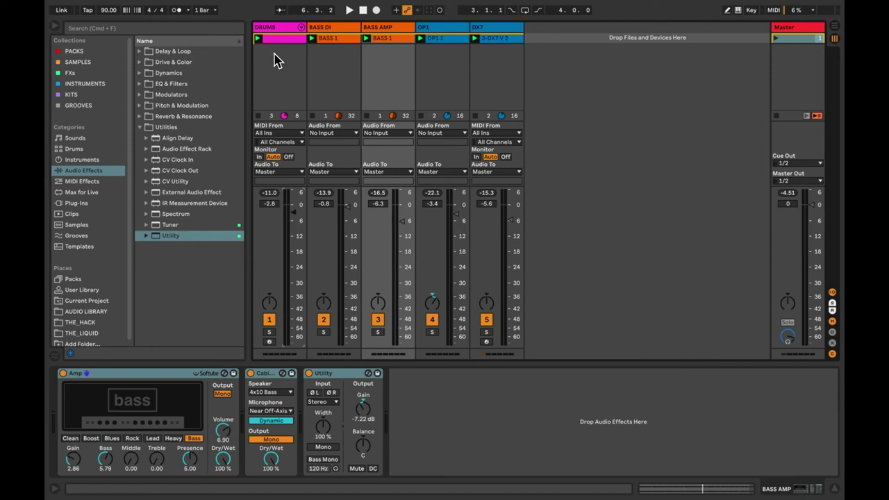
Step: Duplicate the BASS DI track and rename the copy BASS FX
click(333, 28)
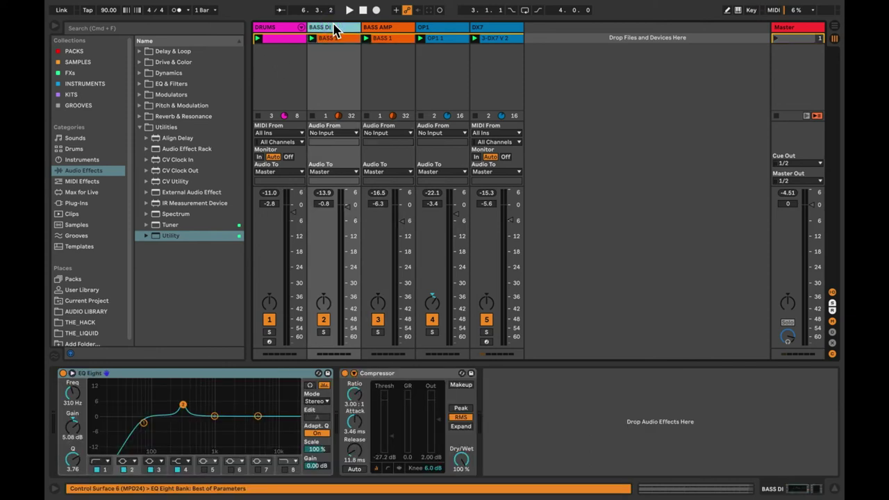
key(super+d)
click(387, 28)
key(super+r)
text(BASS F)
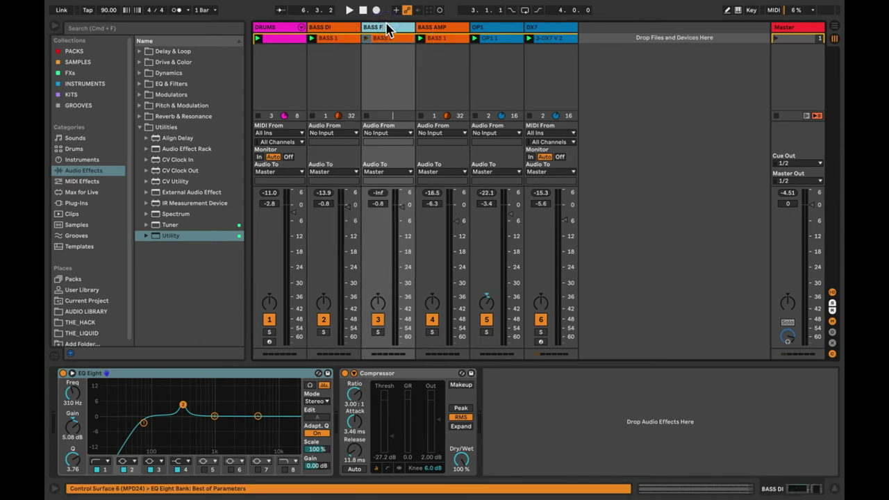
text(X)
Step: On BASS FX, flatten EQ Eight's band 2 to 0.37 dB and replace the Compressor with a Pedal, switched off
drag(182, 406, 176, 414)
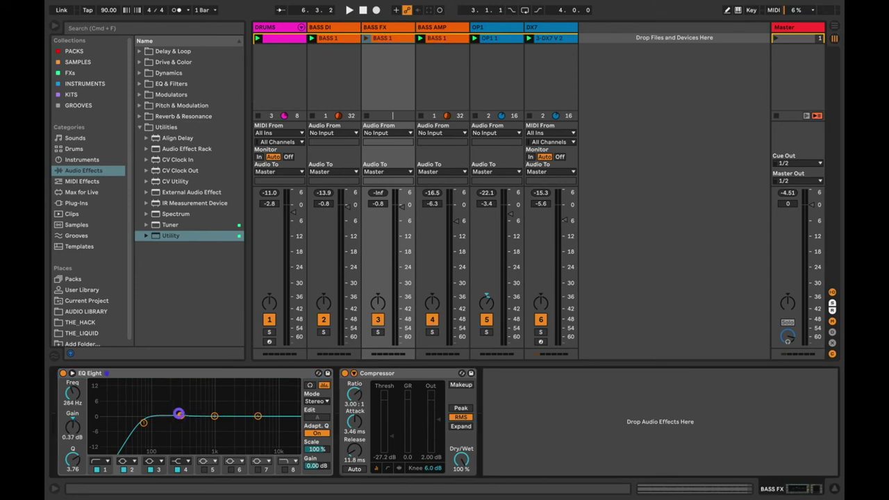
click(372, 374)
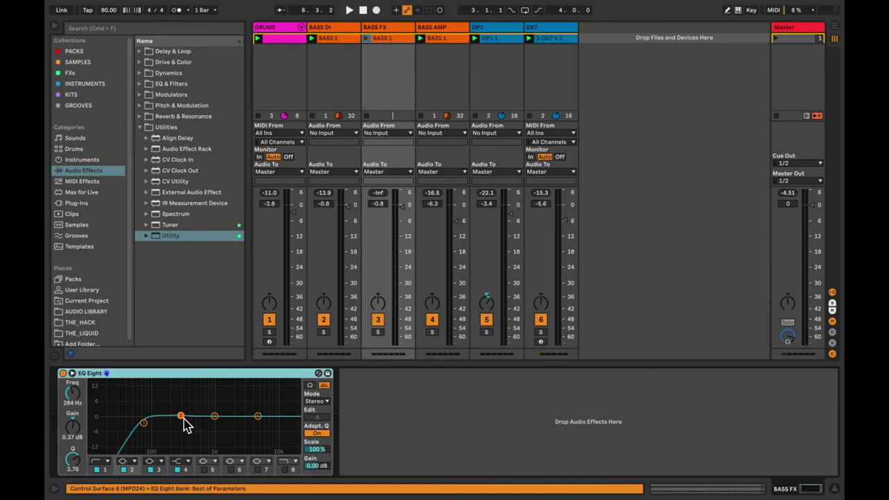
click(139, 61)
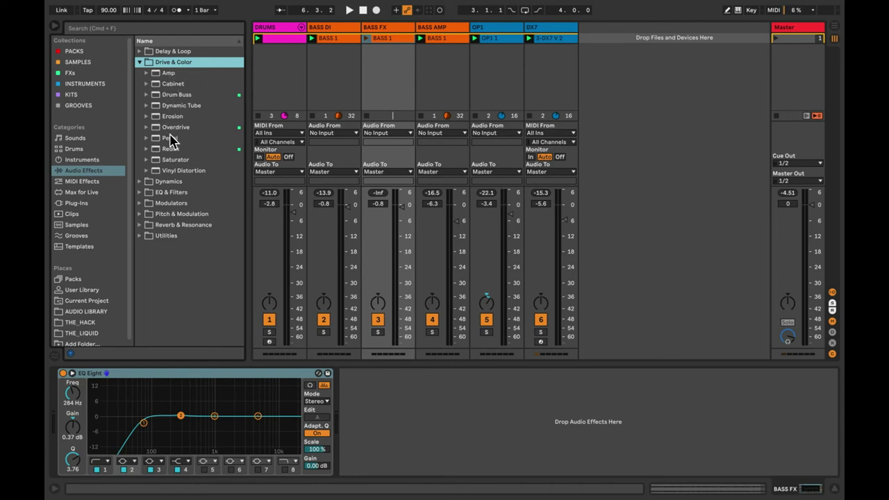
drag(170, 138, 370, 393)
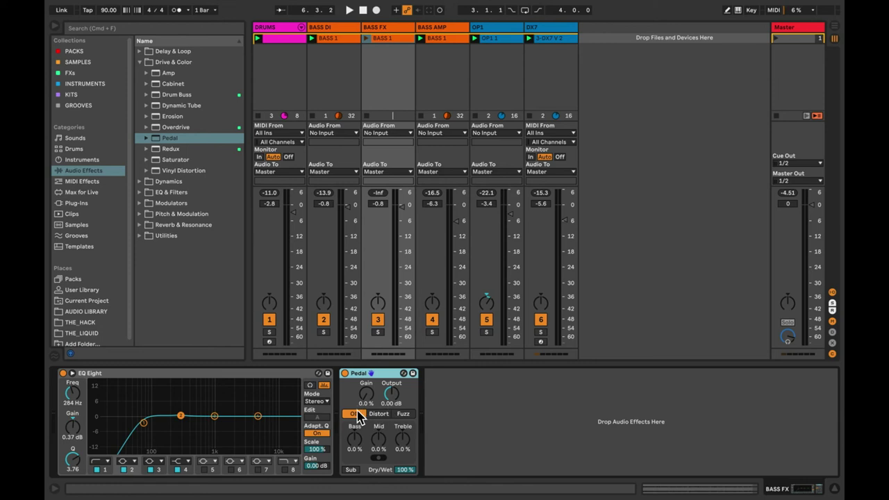
click(345, 374)
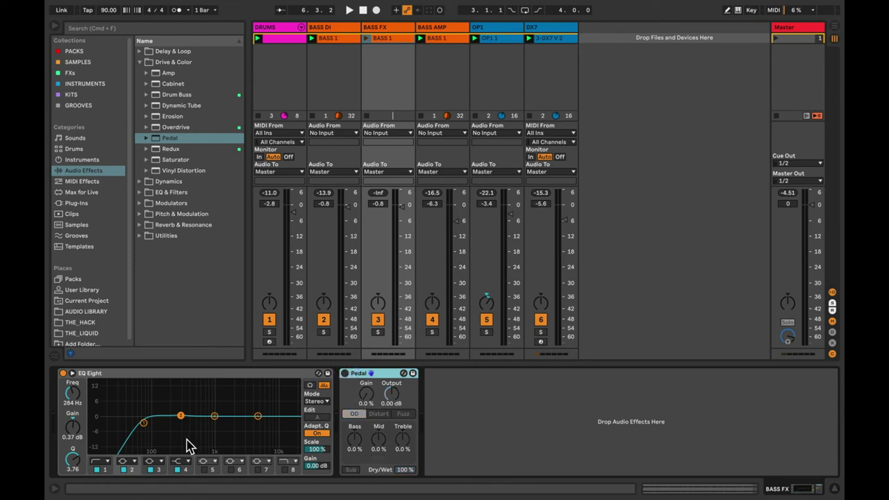
Step: Raise the EQ Eight low cut on BASS FX to 194 Hz, and solo the track while playing the scene
drag(146, 427, 171, 421)
key(space)
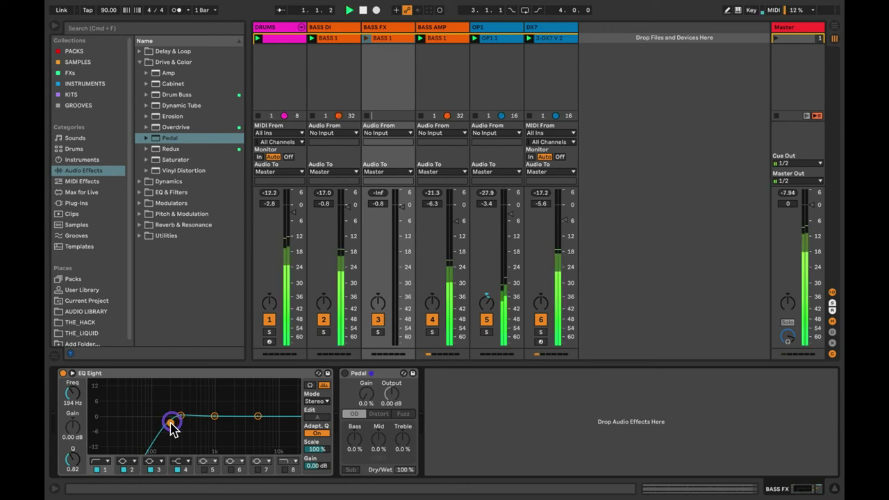
click(377, 332)
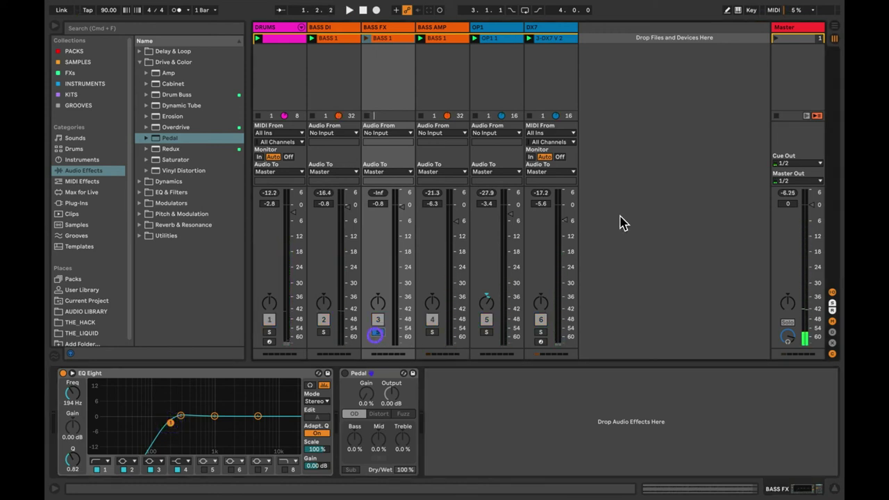
click(775, 38)
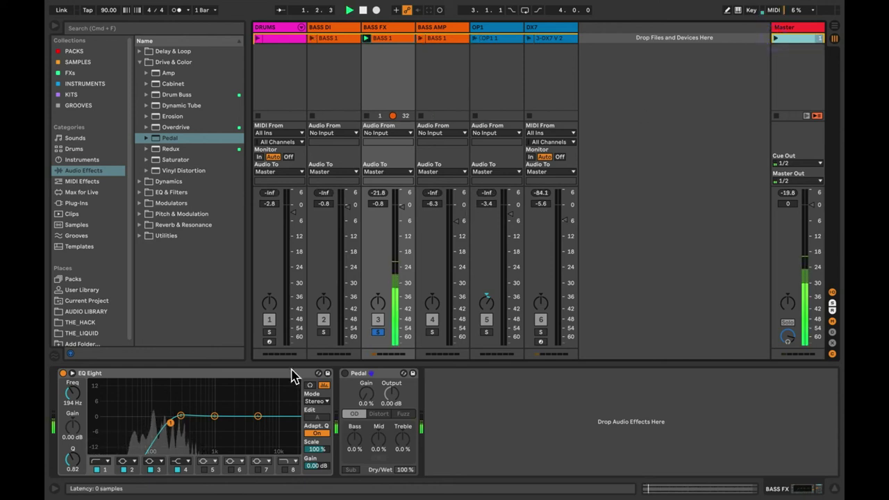
Step: Boost EQ Eight's band 2 by 6.32 dB at 352 Hz with Q 1.24, and retune the low cut to 190 Hz with Q 0.72
drag(175, 425, 180, 404)
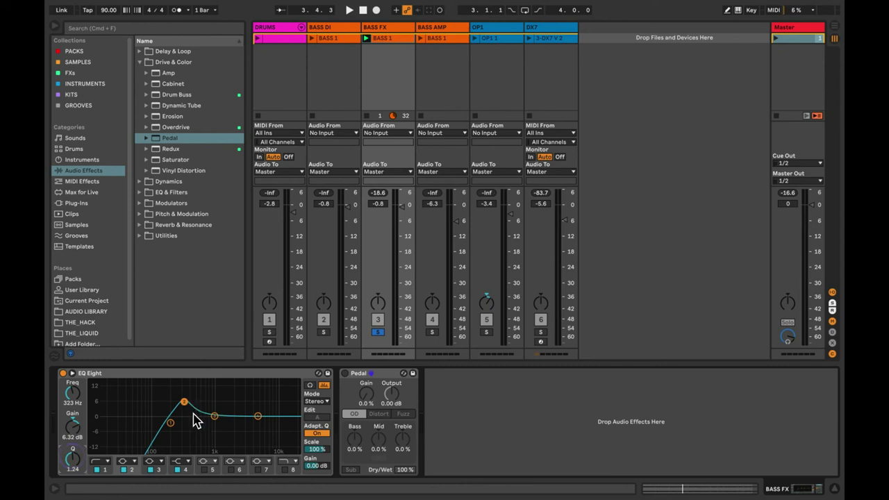
key(space)
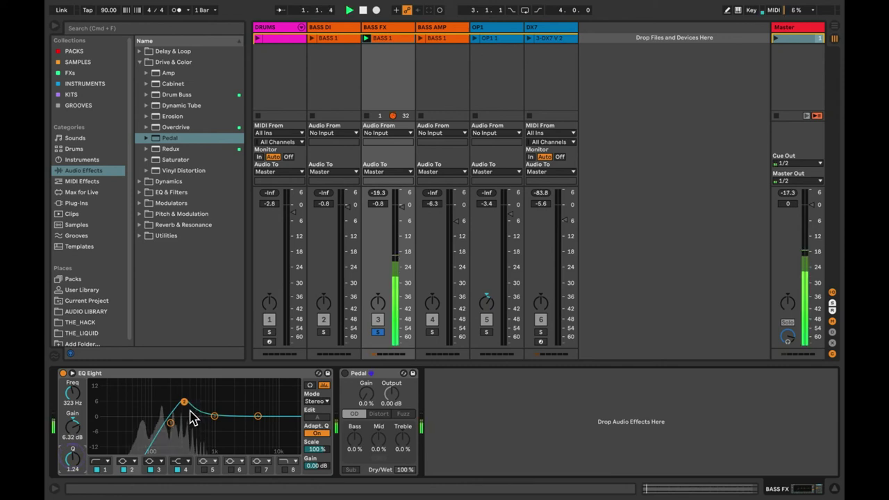
drag(180, 406, 164, 421)
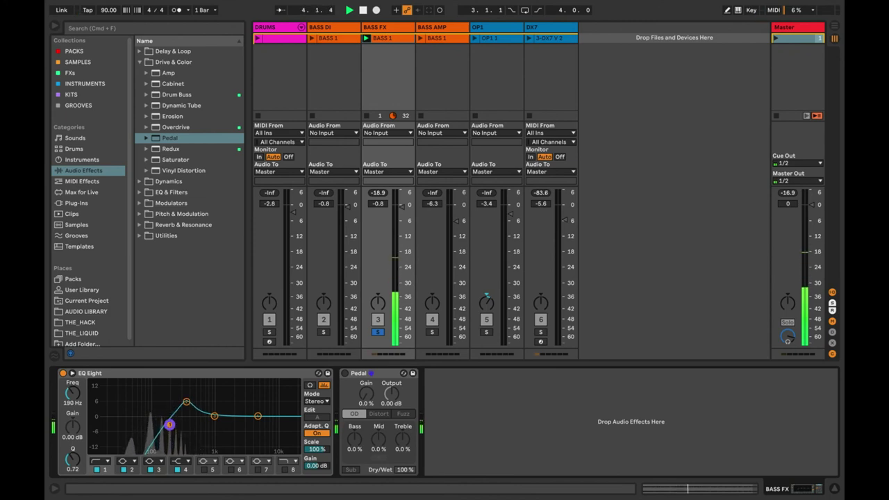
key(space)
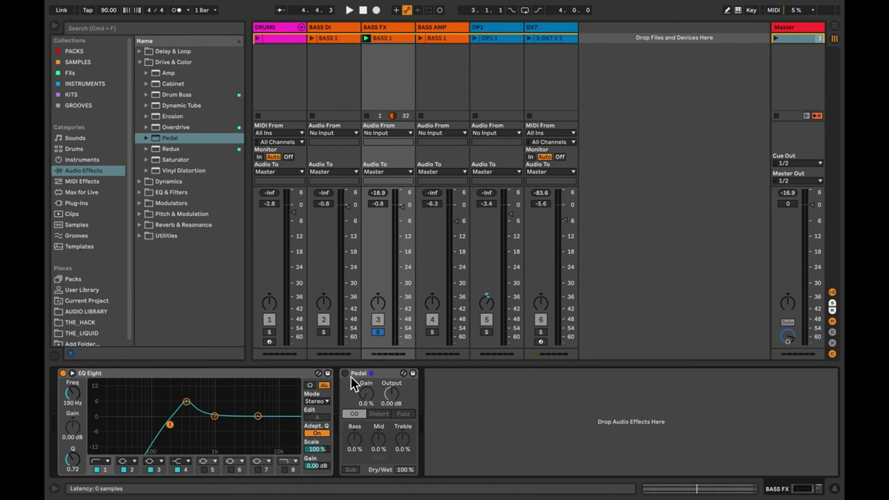
Step: Turn the Pedal on in OD mode and set Gain to 12%, Bass to -38%, Mid to 27% and Treble to 32%
key(space)
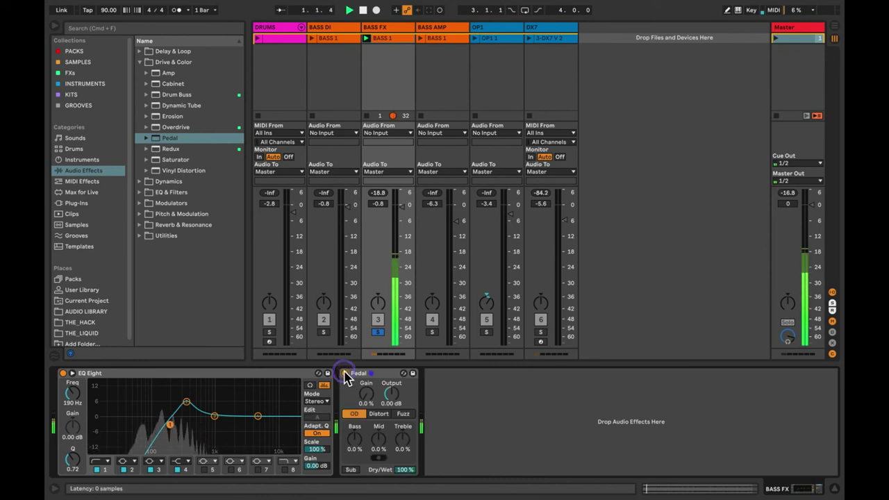
click(344, 373)
drag(367, 400, 367, 379)
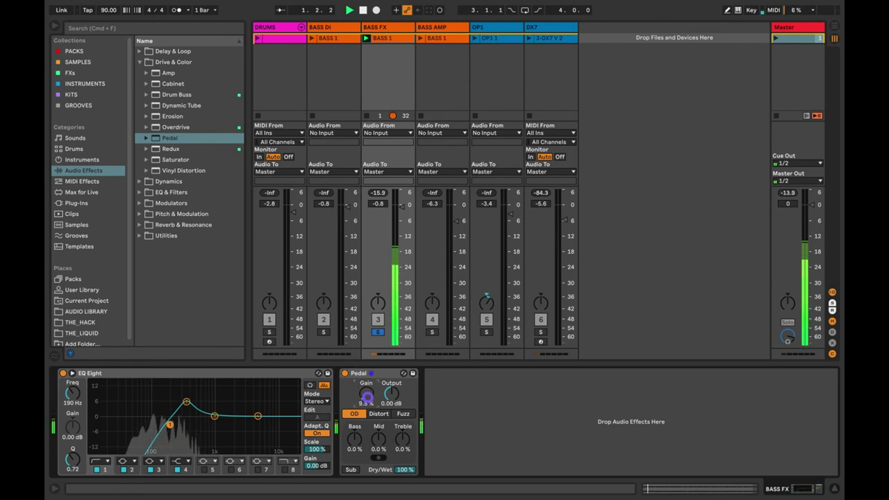
click(352, 441)
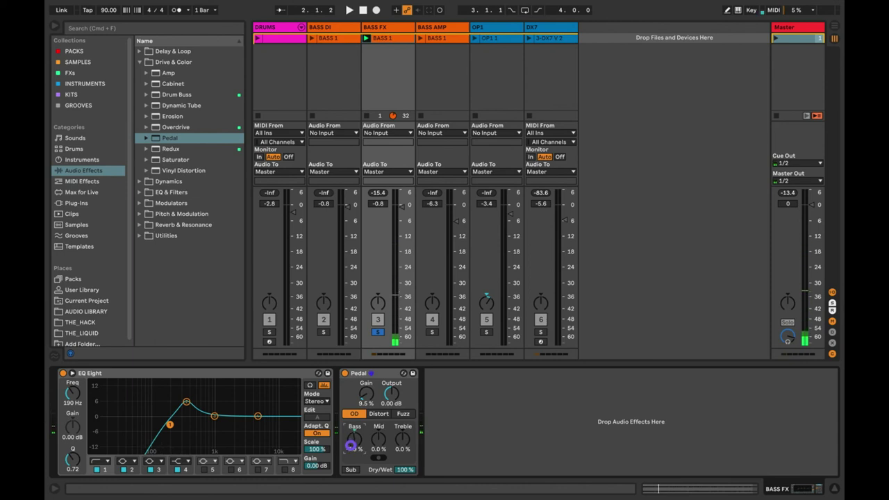
mouse_move(379, 441)
mouse_down()
mouse_move(379, 422)
mouse_move(395, 434)
mouse_up()
key(space)
drag(366, 393, 355, 386)
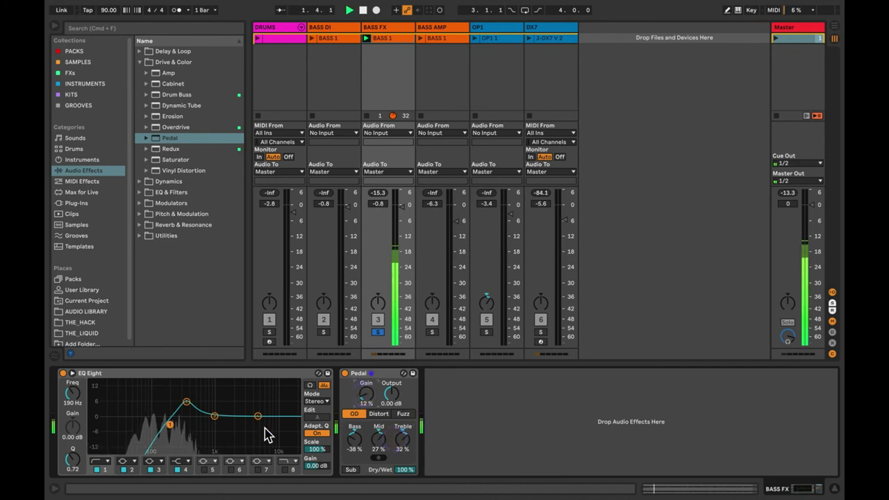
Step: Retune EQ Eight's band 2 boost on BASS FX to 310 Hz at 6.07 dB
click(184, 402)
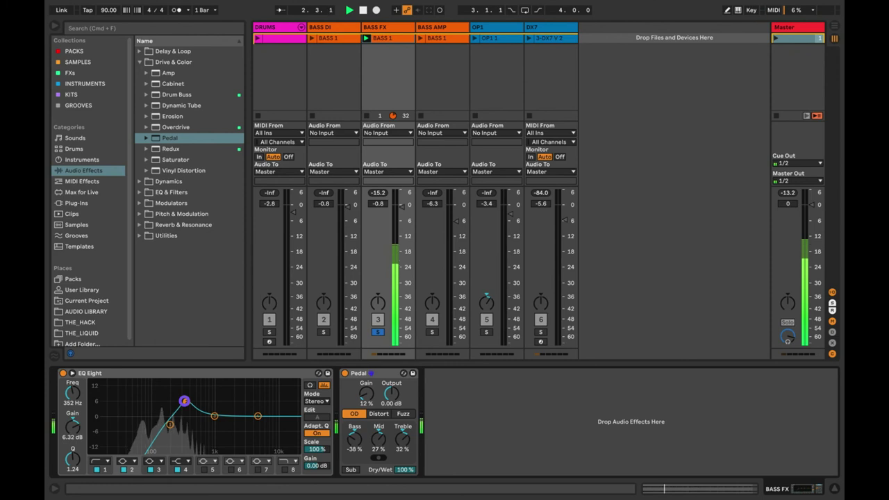
drag(184, 401, 183, 403)
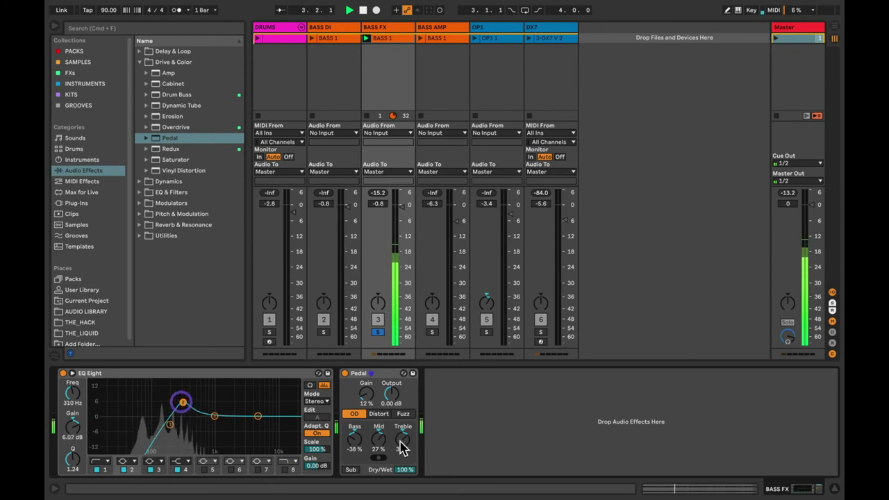
Step: Play BASS FX and compare its sound with EQ Eight and Pedal bypassed and active
click(367, 373)
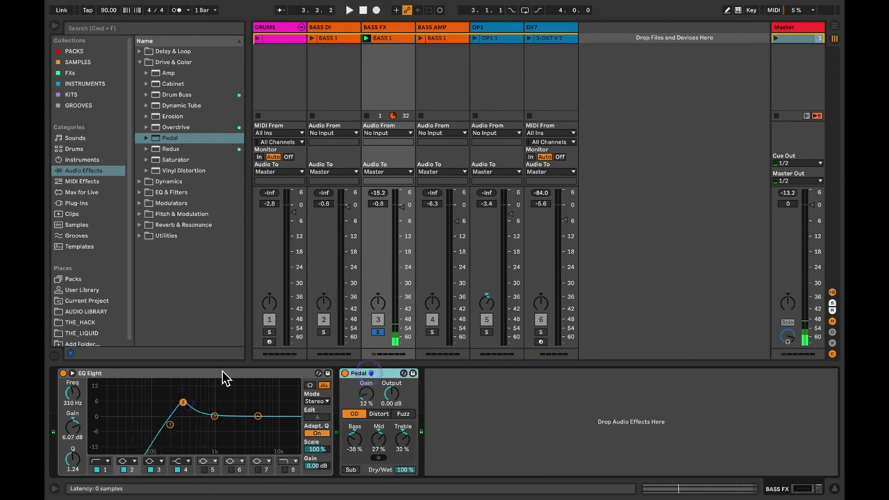
click(221, 373)
key(space)
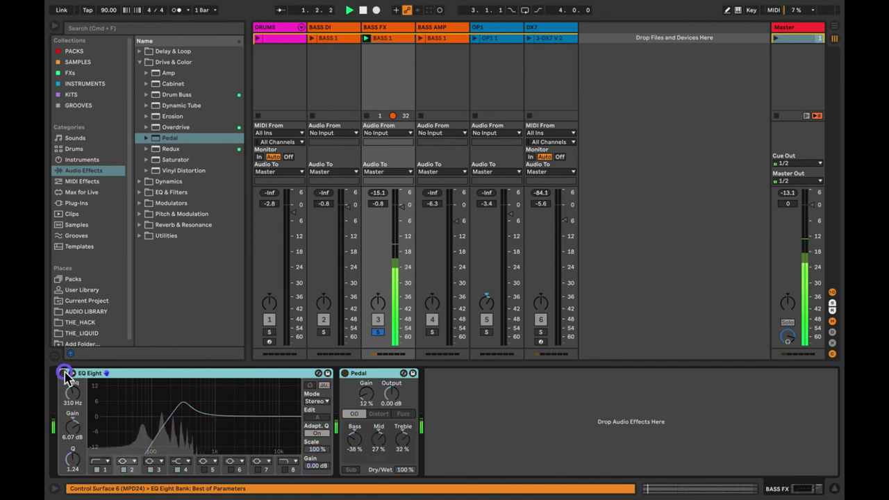
click(62, 373)
click(64, 374)
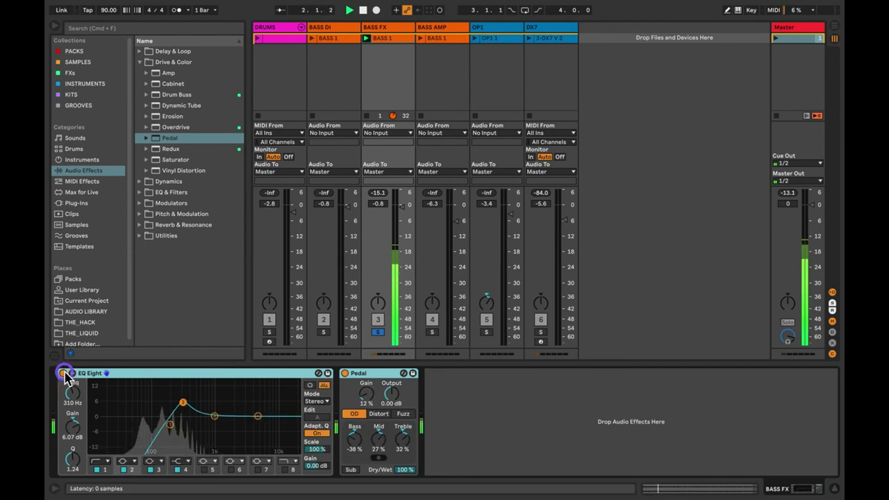
key(space)
Step: Solo BASS DI and BASS AMP alongside BASS FX, and bring the BASS FX volume up from silence to -17.0 dB
drag(404, 211, 403, 357)
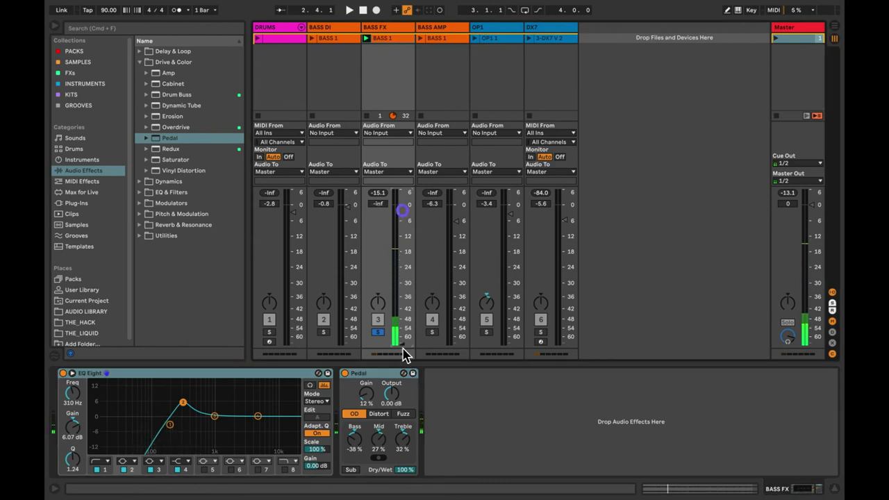
click(324, 333)
click(432, 332)
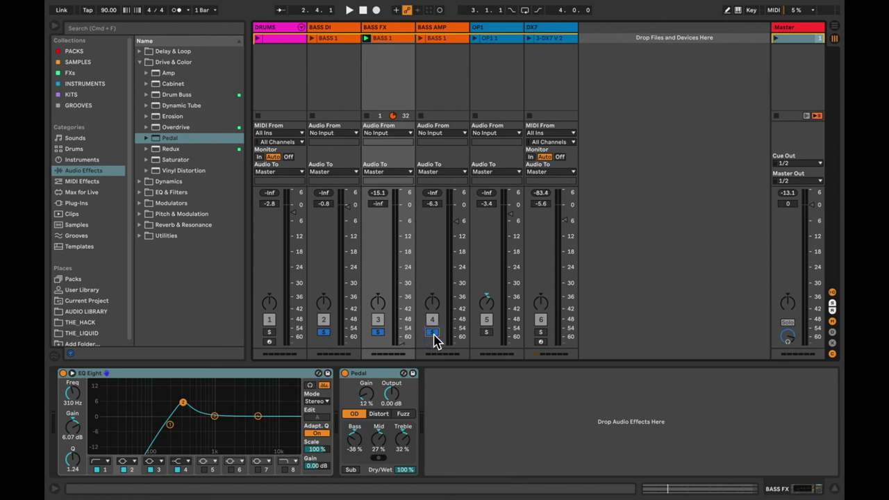
click(401, 342)
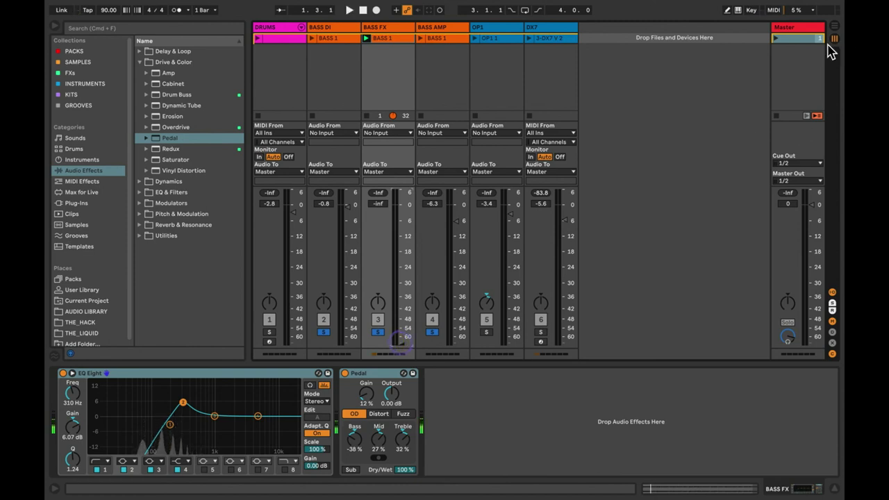
click(400, 340)
click(400, 250)
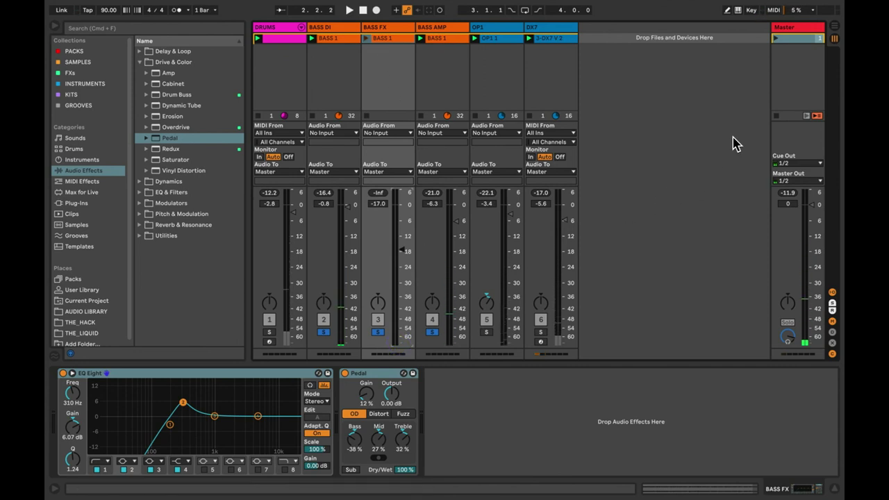
Step: Stop all clips and relaunch the scene, setting the BASS FX volume to -21.0 dB against the other bass layers
click(777, 116)
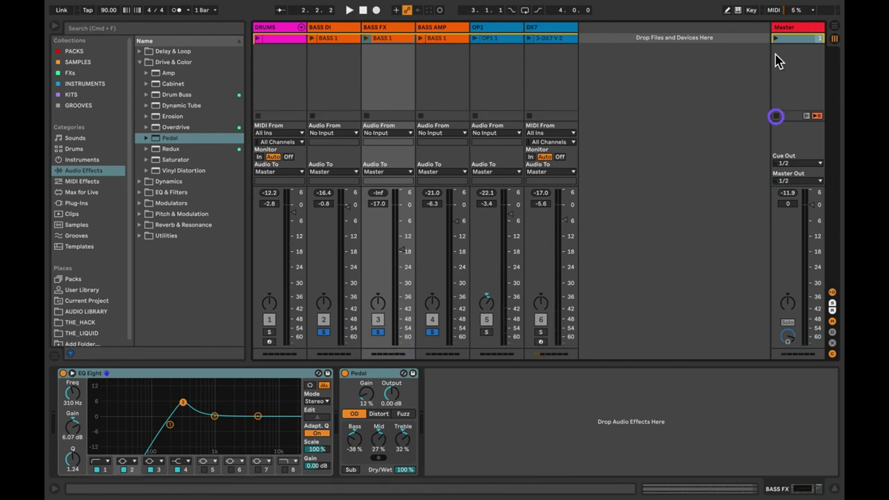
click(775, 38)
click(402, 253)
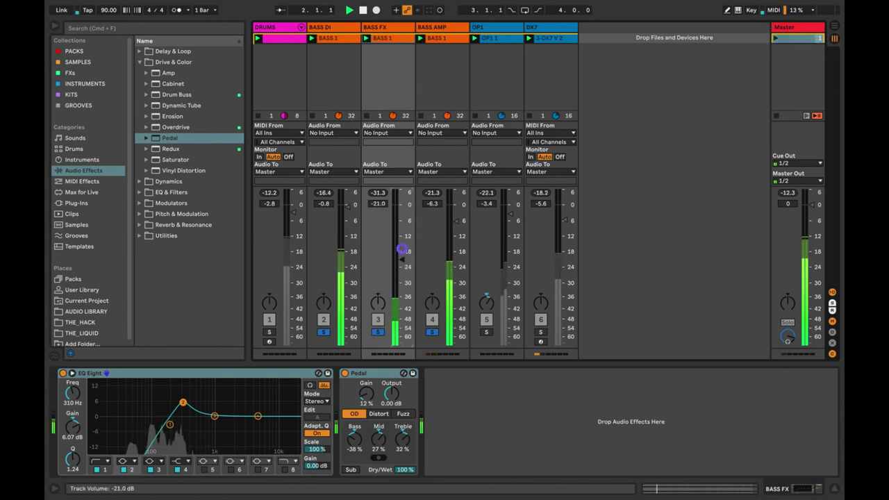
drag(401, 250, 403, 249)
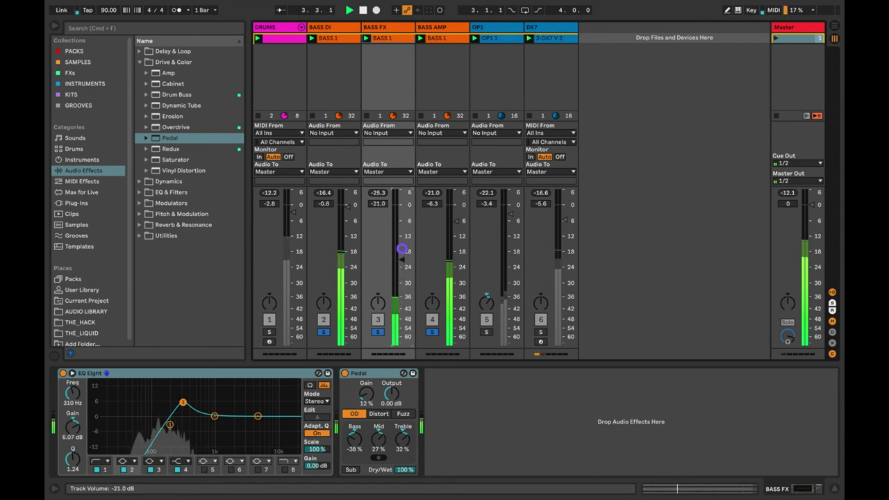
Step: Unsolo the bass tracks and set BASS FX to -19.0 dB, comparing the full mix with it muted and unmuted
click(377, 332)
drag(403, 258, 403, 254)
click(380, 320)
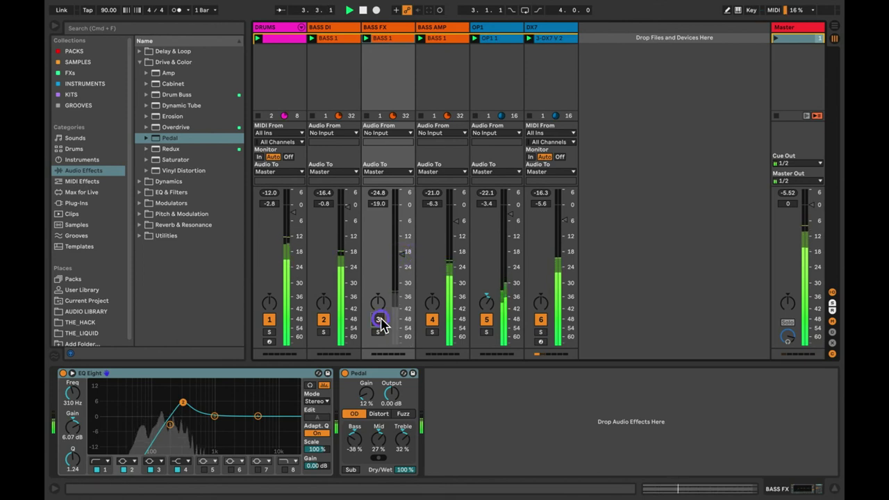
click(380, 320)
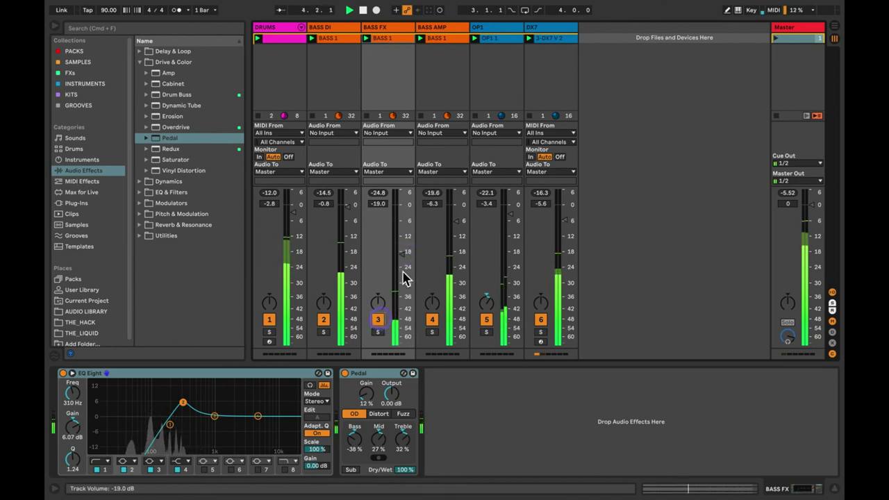
Step: Raise the BASS FX volume to -17.7 dB, and mute and unmute the track to compare it in the full mix
drag(396, 252, 396, 248)
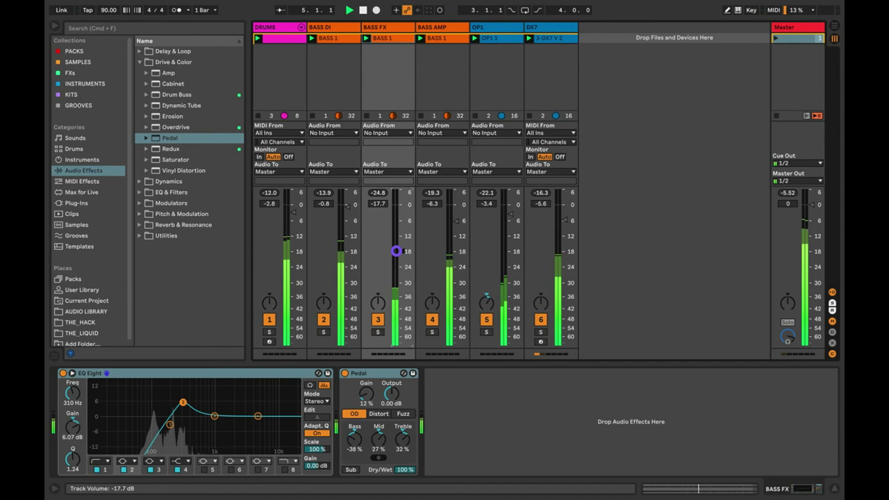
click(382, 320)
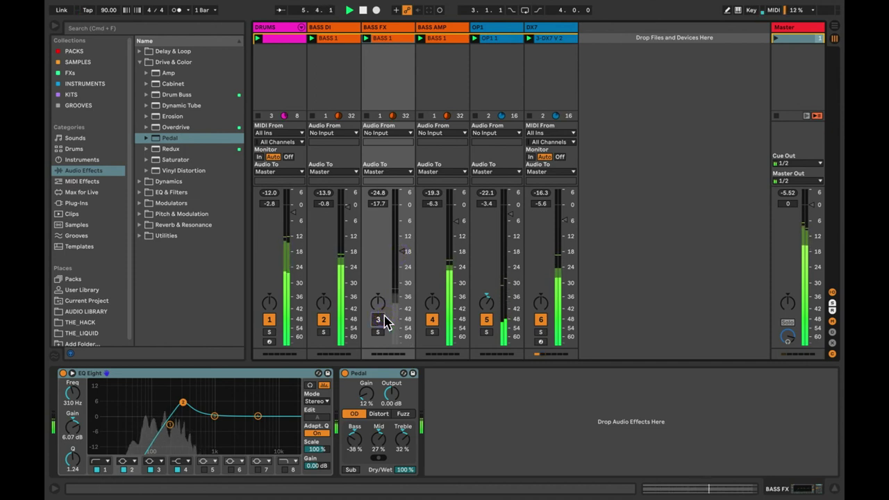
click(382, 320)
click(405, 256)
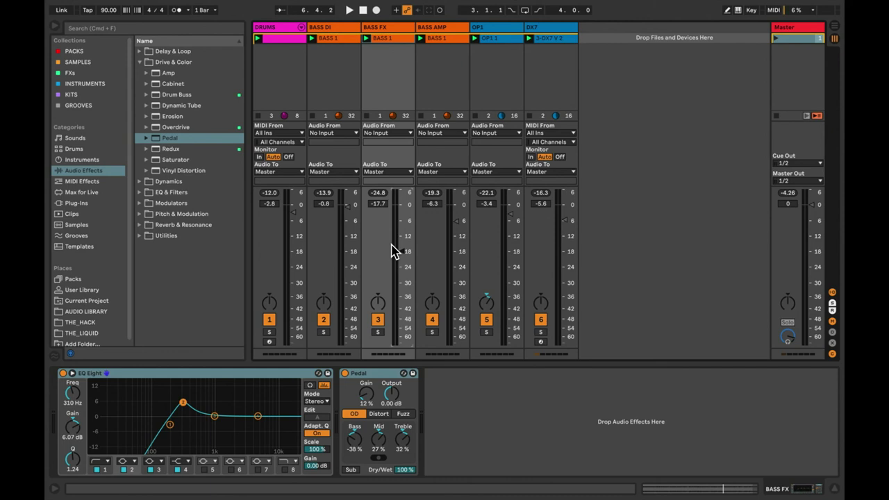
Step: Lower BASS FX to -21.5 dB while comparing the playing mix with it muted and unmuted, and set BASS AMP to -6.0 dB
key(space)
click(379, 321)
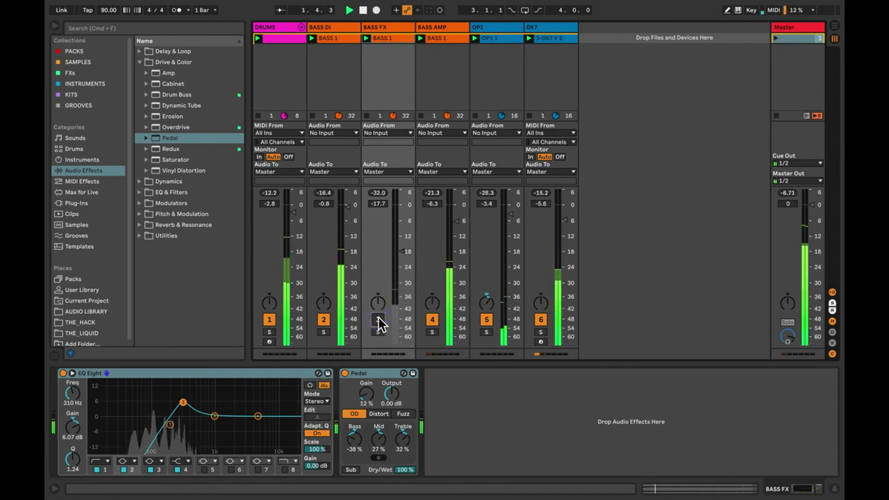
click(379, 320)
drag(405, 255, 402, 249)
click(379, 321)
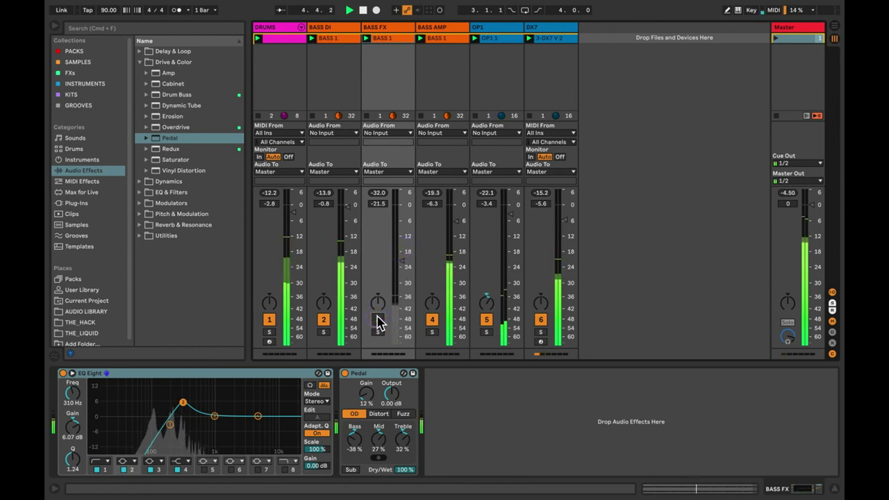
click(379, 320)
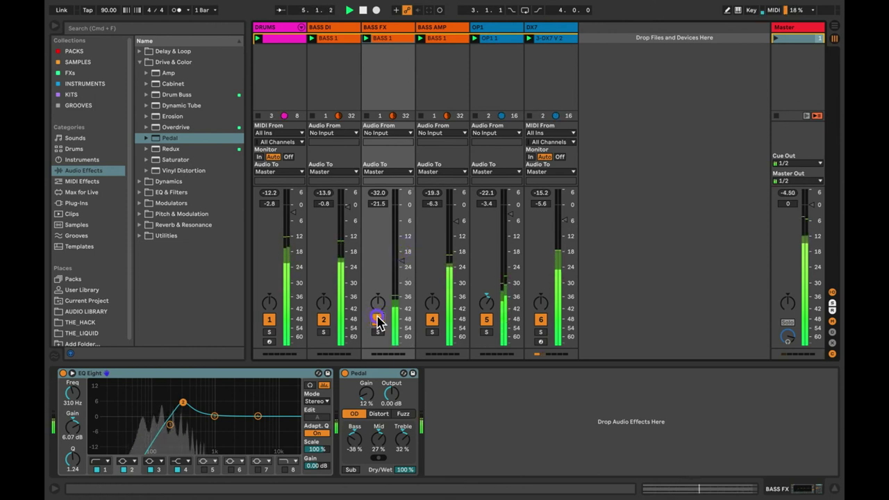
click(462, 225)
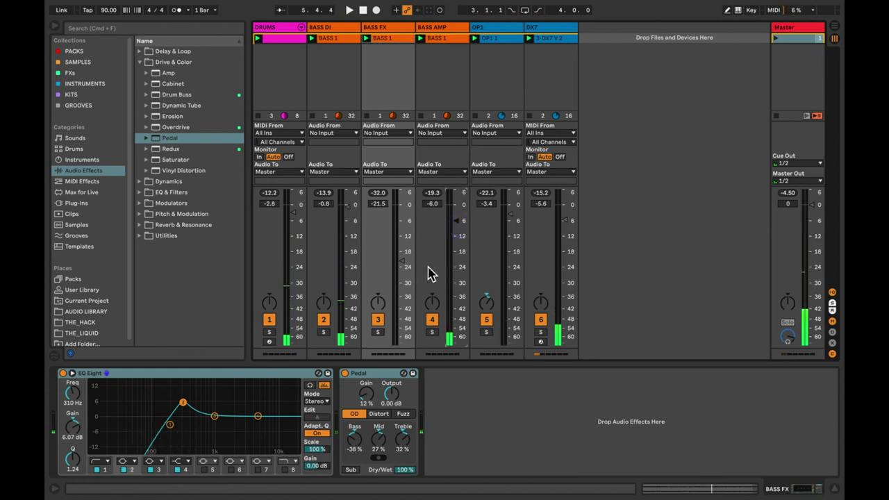